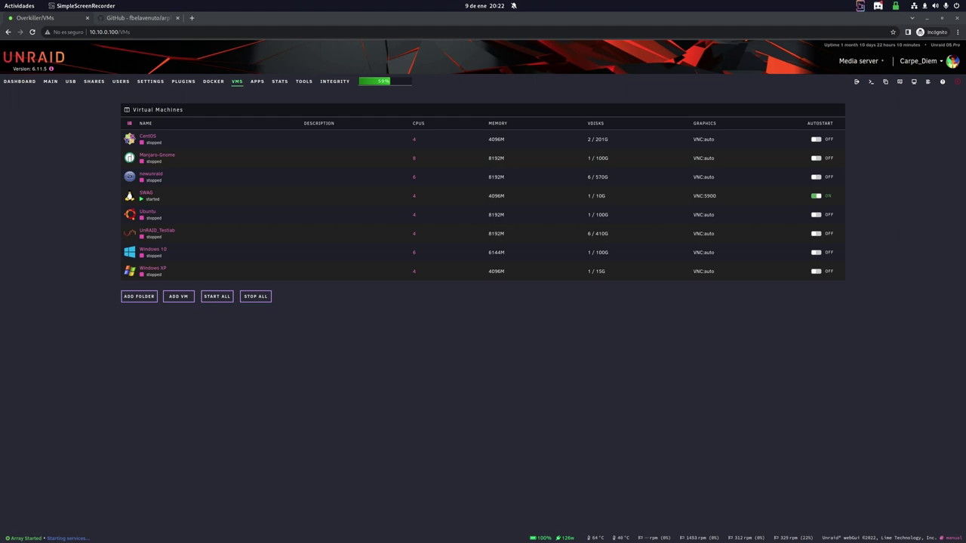
Look over the file list and release information of the arpl GitHub repository.
click(141, 18)
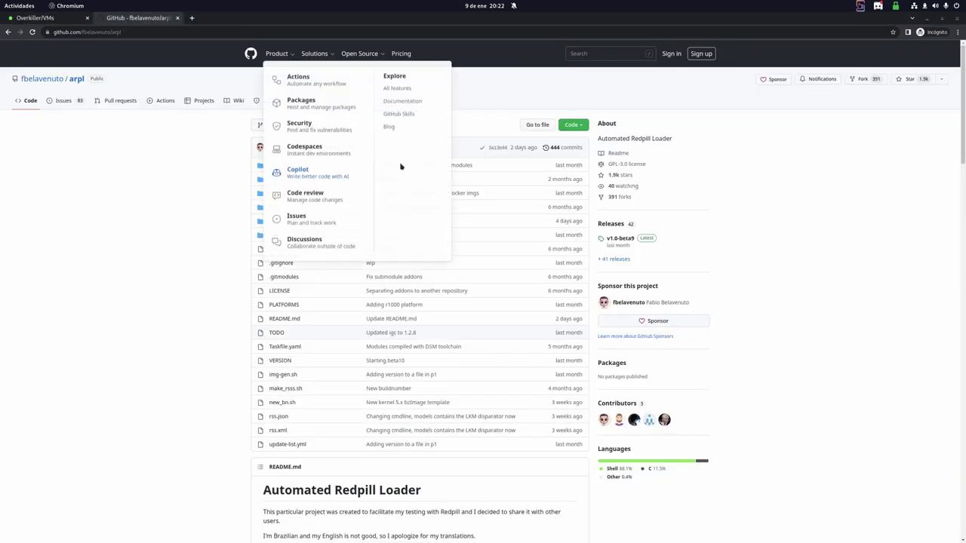
scroll(871, 231, down, 1)
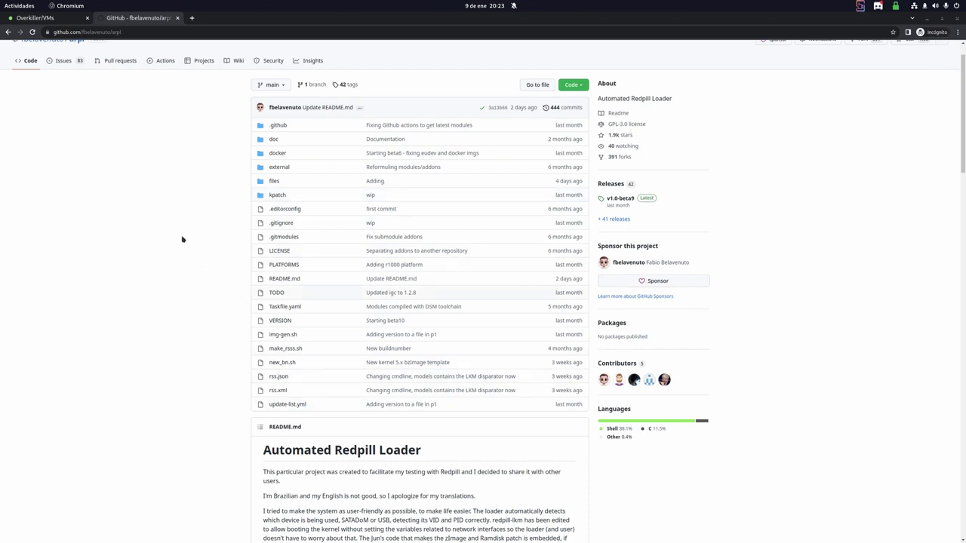
Open a terminal and connect to the Unraid server with the overk command.
key(super)
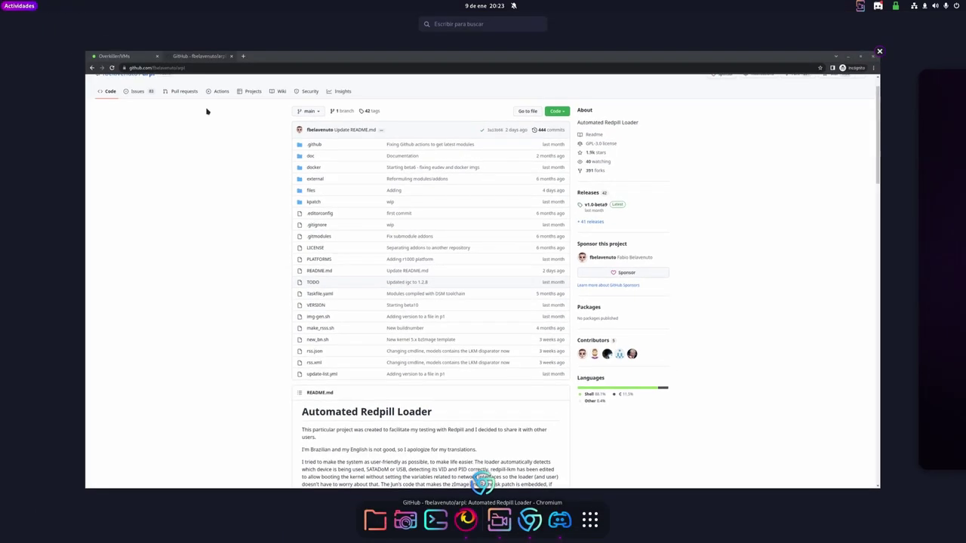
text(term)
key(Return)
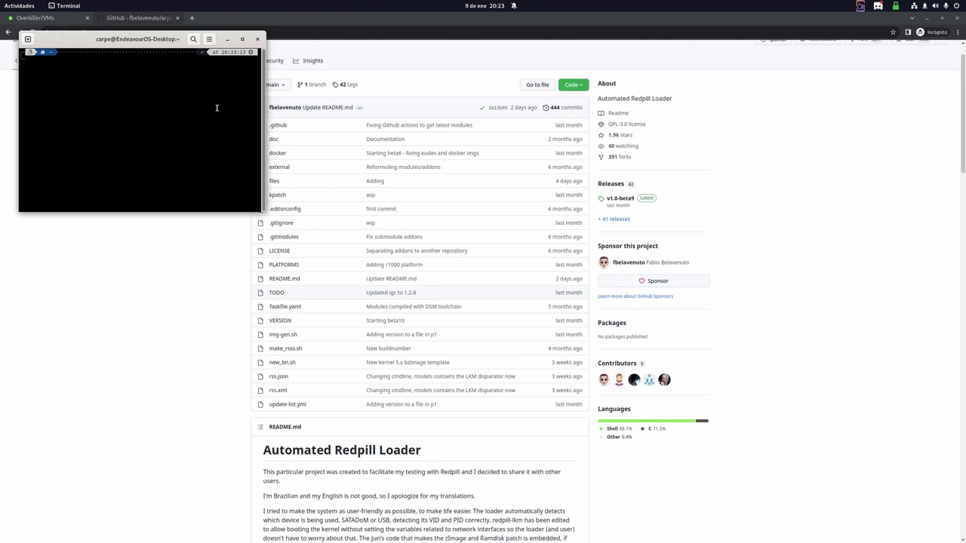
text(overk)
key(Return)
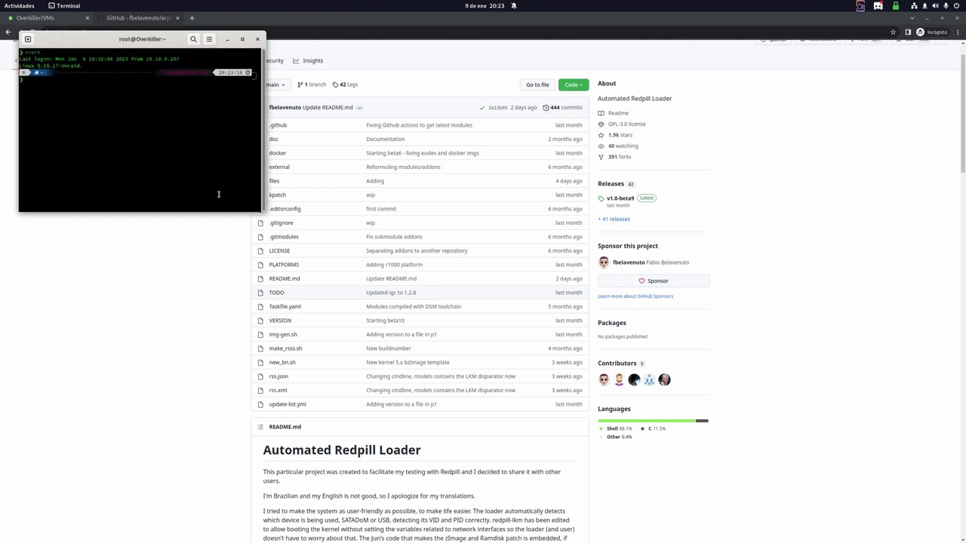
Enlarge the terminal text by four zoom levels and move the terminal window toward the middle of the screen.
key(ctrl+plus)
key(ctrl+plus)
key(ctrl+plus)
key(ctrl+plus)
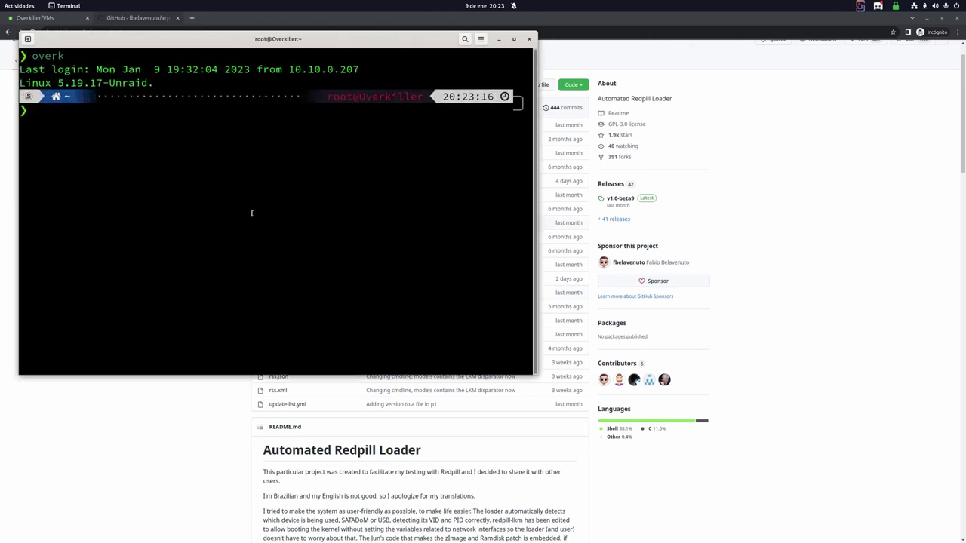
drag(244, 39, 528, 105)
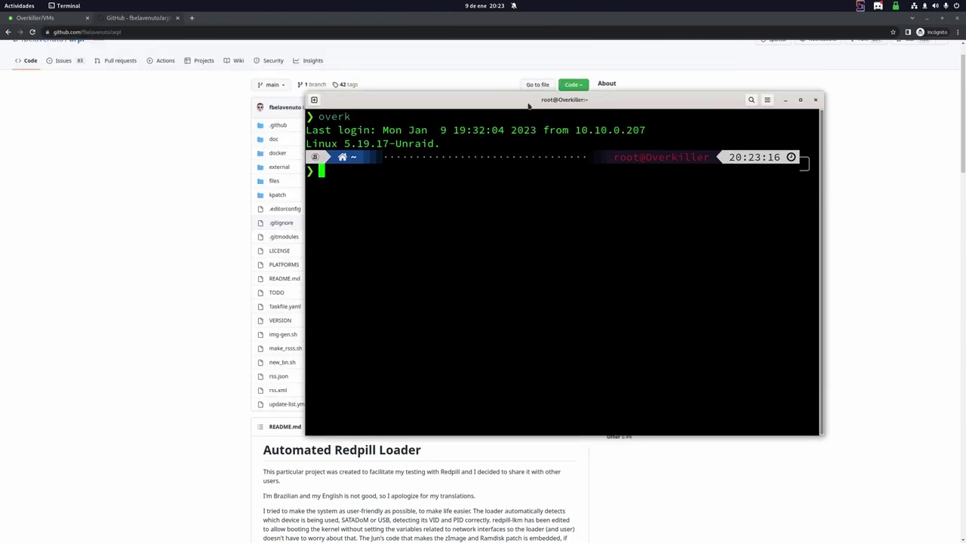
Change the terminal's working directory to /mnt/user/isos and move its window aside.
text(cd )
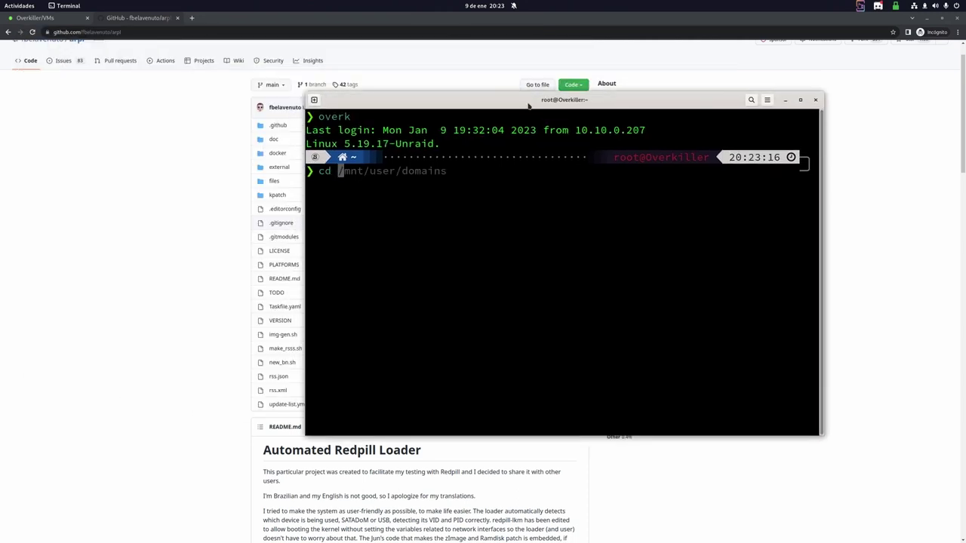
text(/mnt/user/isos/)
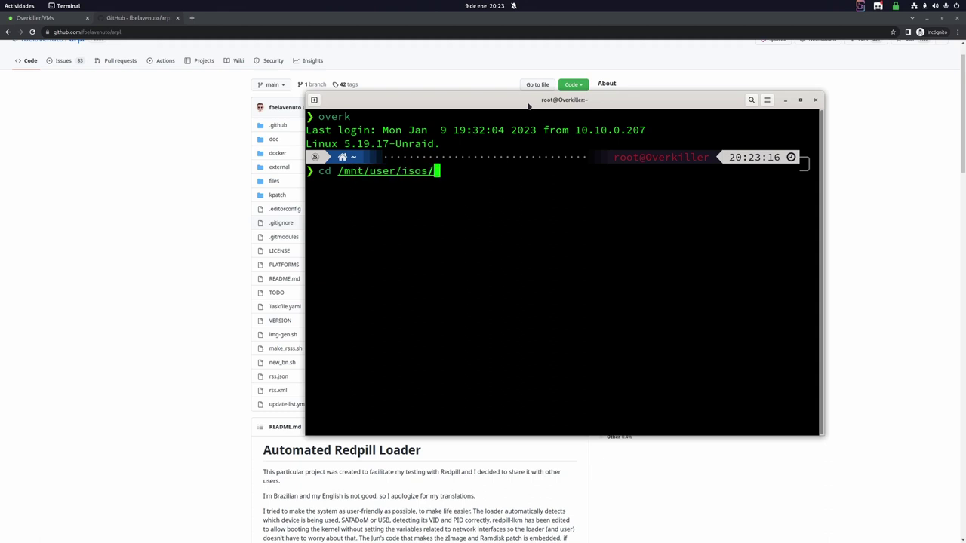
key(Return)
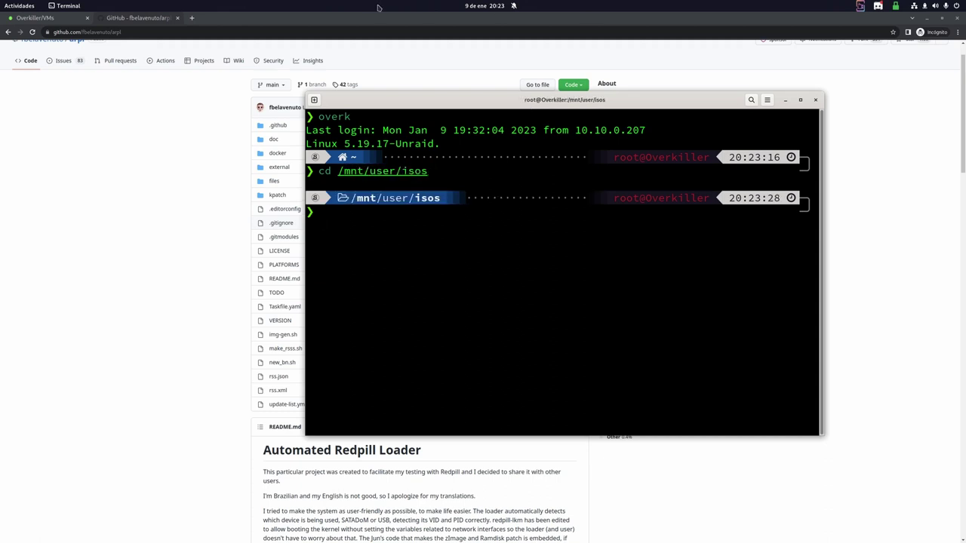
drag(354, 101, 419, 112)
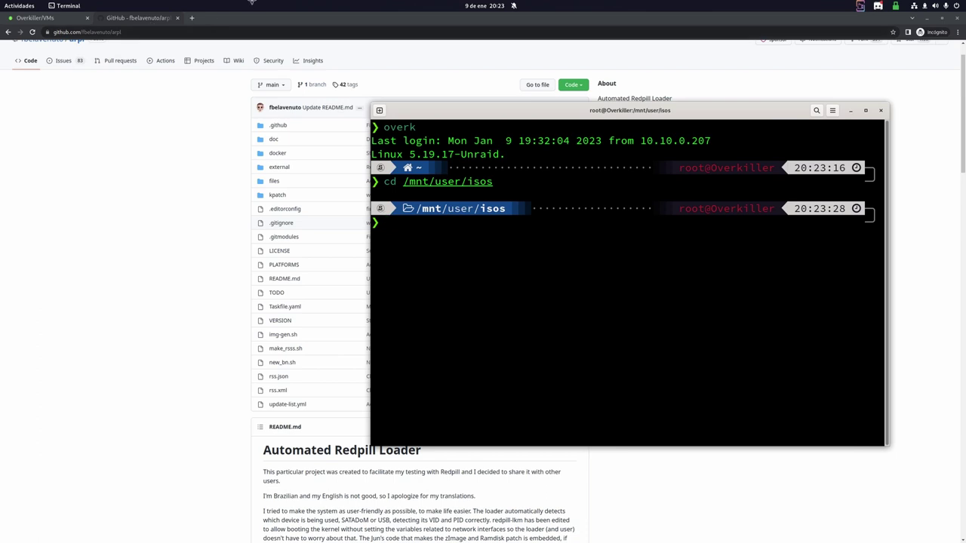
Open the v1.0-beta9 release of arpl on GitHub and copy the link address of arpl-1.0-beta9.img.zip.
click(151, 23)
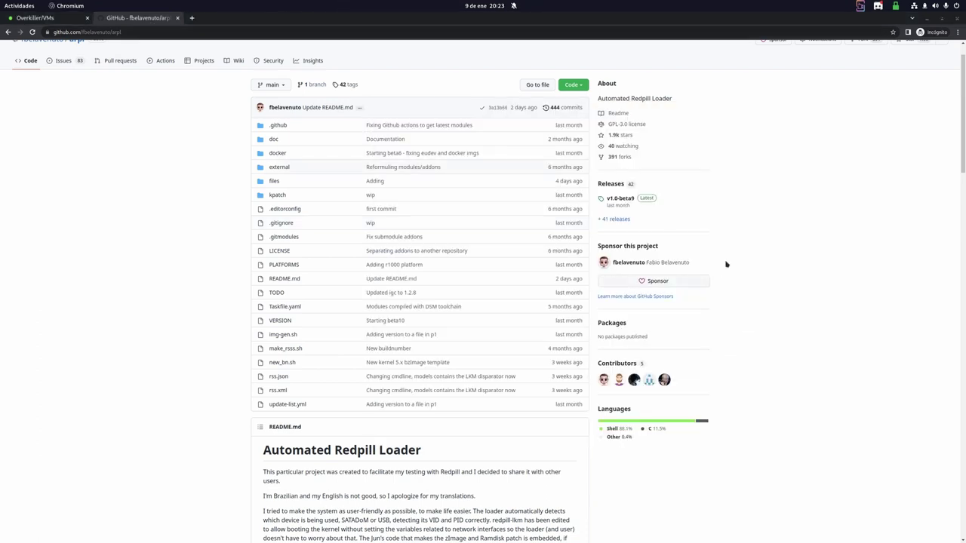
click(608, 200)
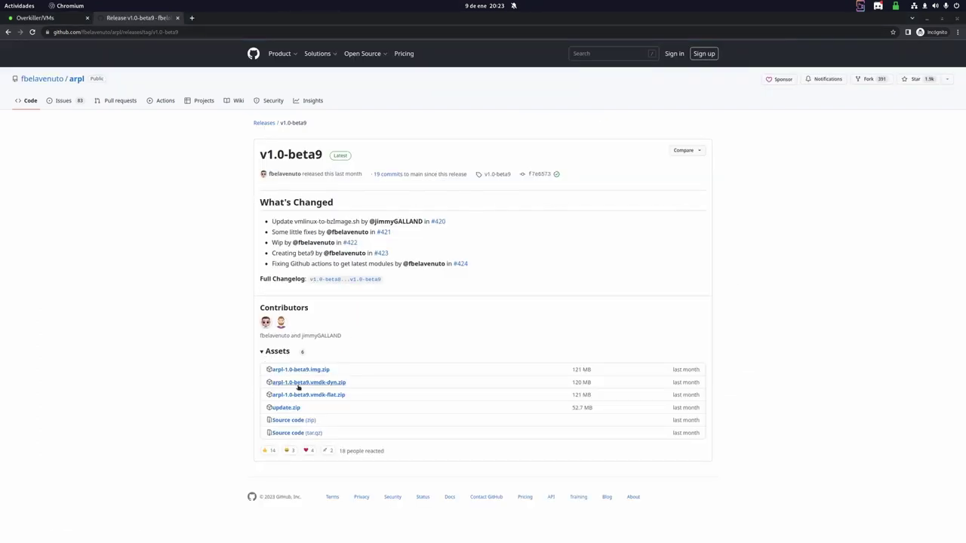
right_click(303, 371)
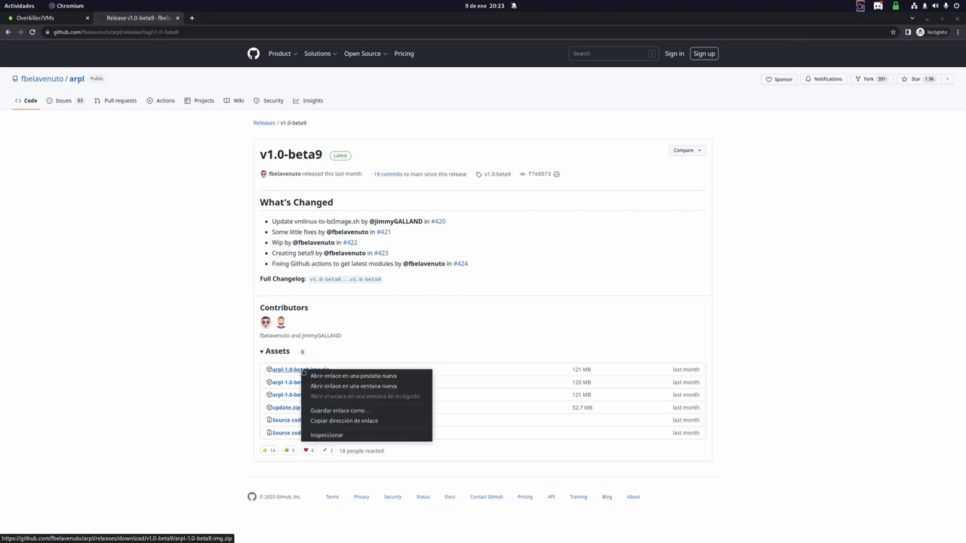
click(334, 421)
Return to the terminal and download arpl-1.0-beta9.img.zip from the copied link with wget.
click(19, 5)
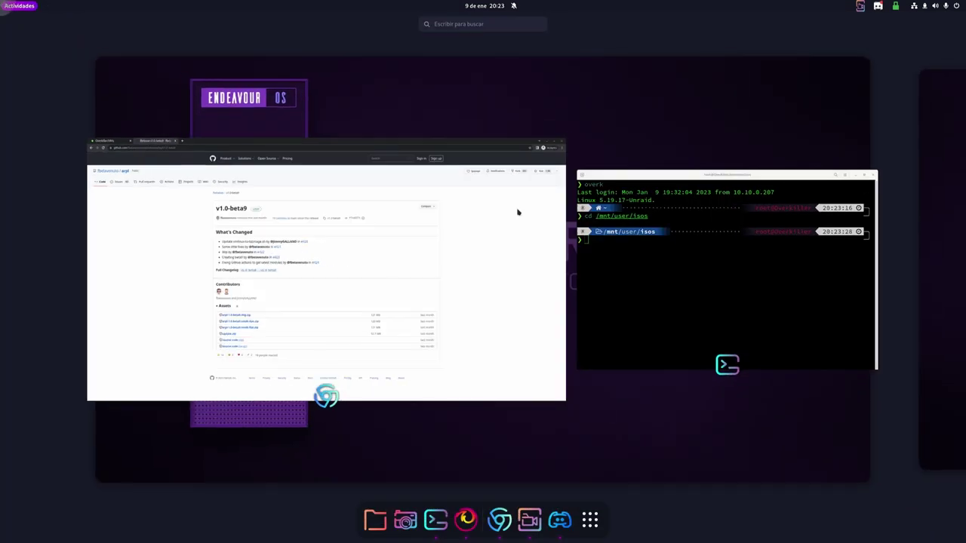
click(707, 277)
text(wget)
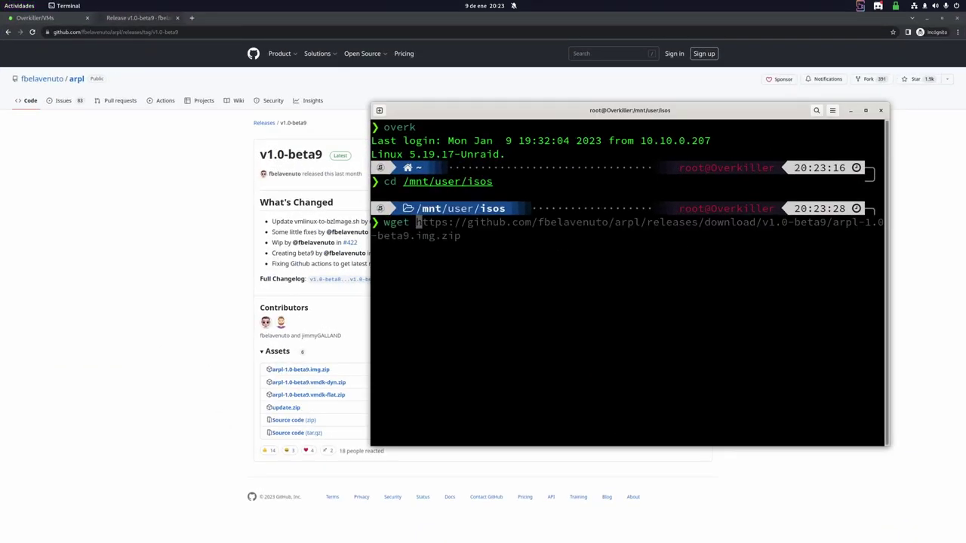
text(https://github.com/fbelavenuto/arpl/releases/download/v1.0-beta9/arpl-1.0-beta9.img.zip)
key(Return)
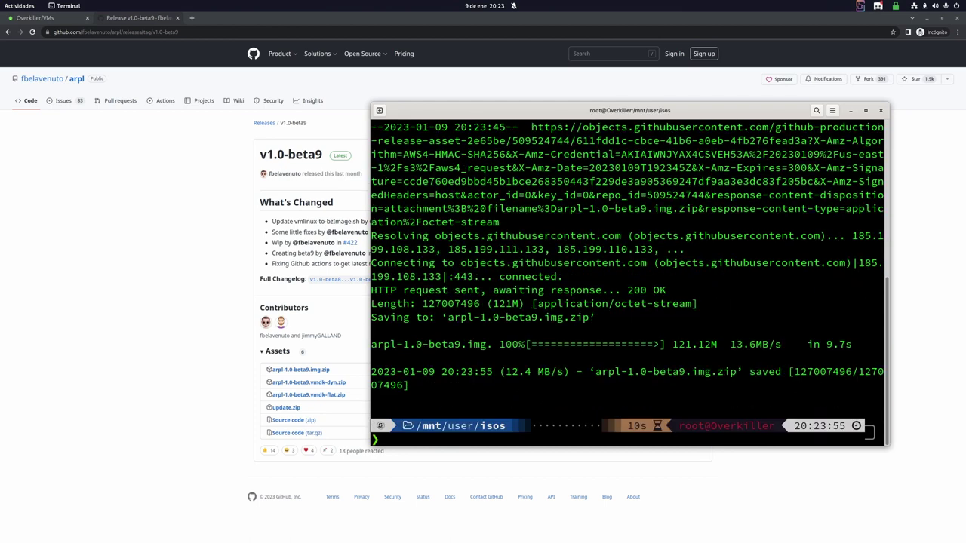
Extract arpl-1.0-beta9.img.zip with unzip in the isos folder.
text(unzip)
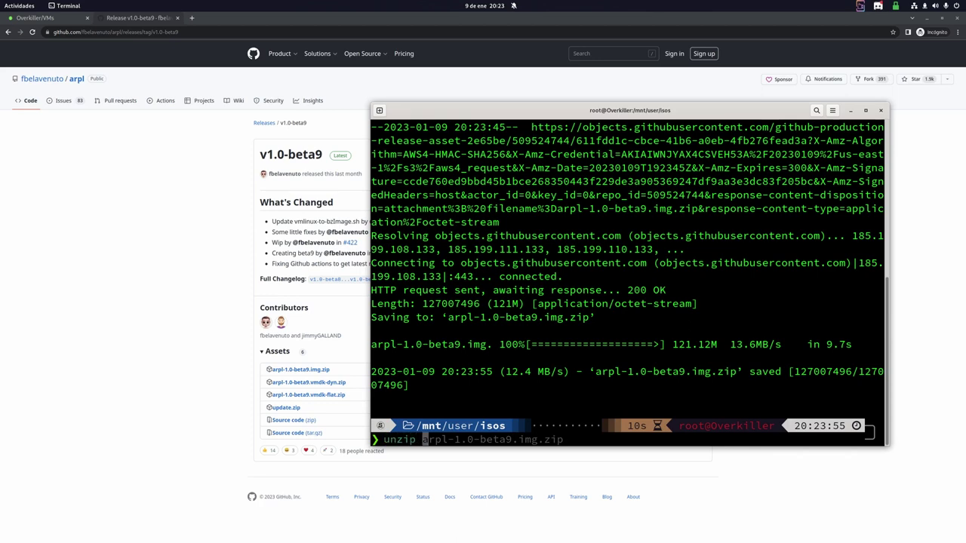
key(Tab)
text(ar)
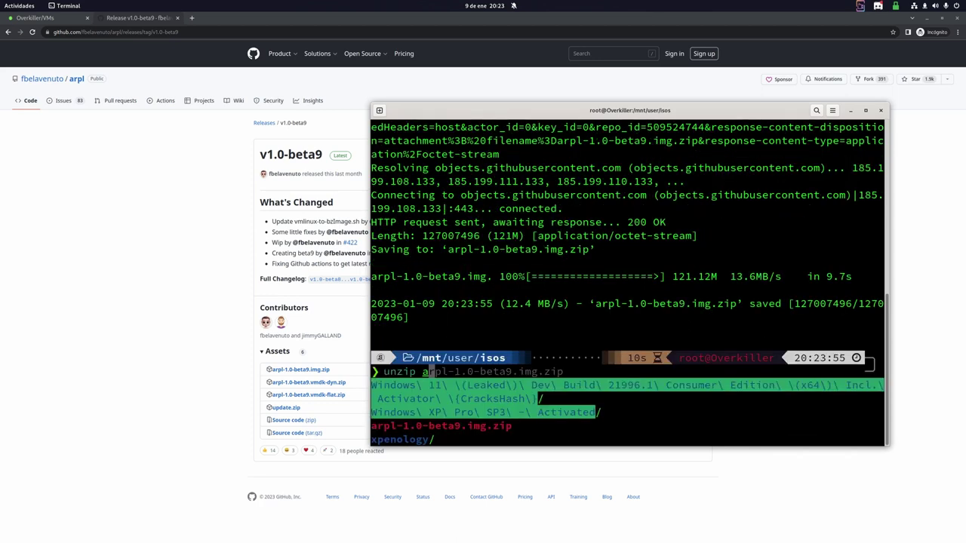
key(Tab)
key(Return)
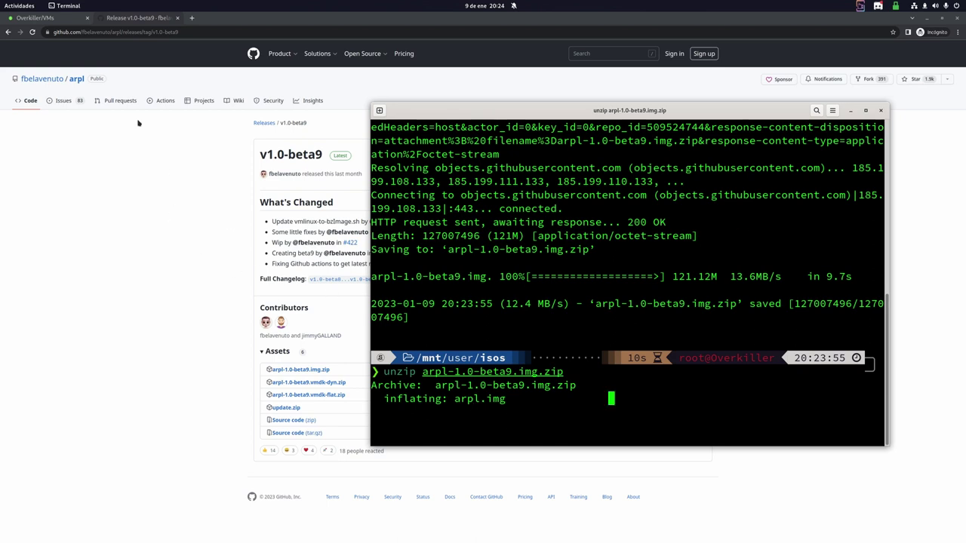
Switch to the Unraid web interface and start a new VM from the CentOS template, named Xpenology.
click(60, 19)
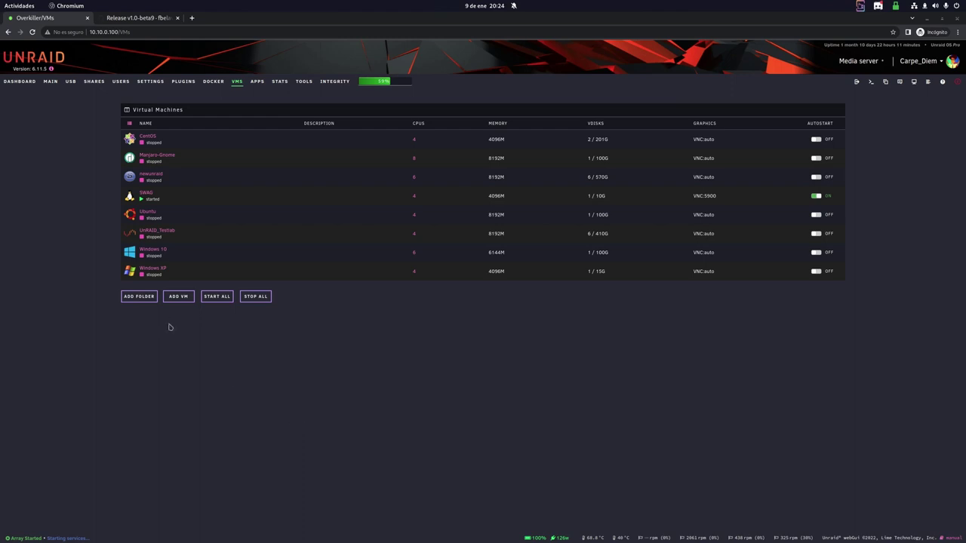
click(178, 296)
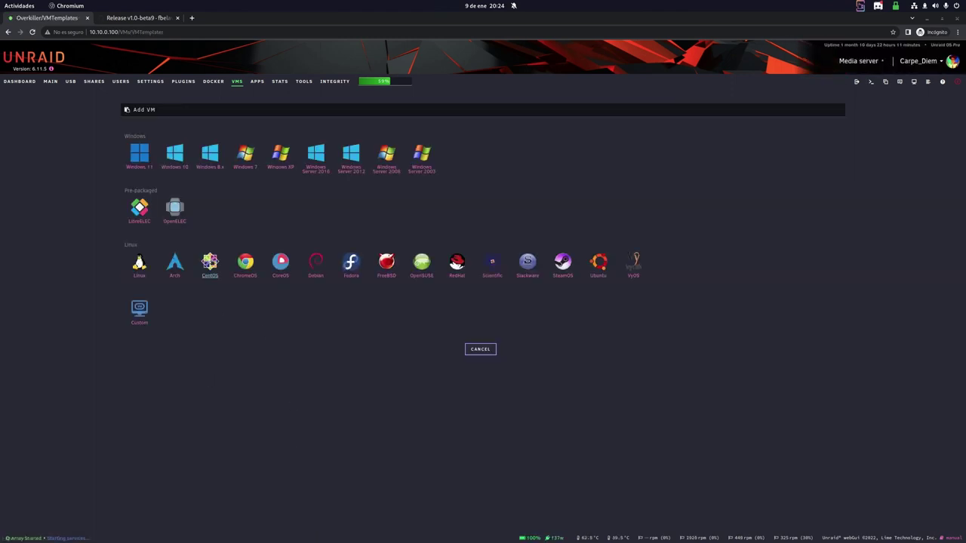
click(210, 263)
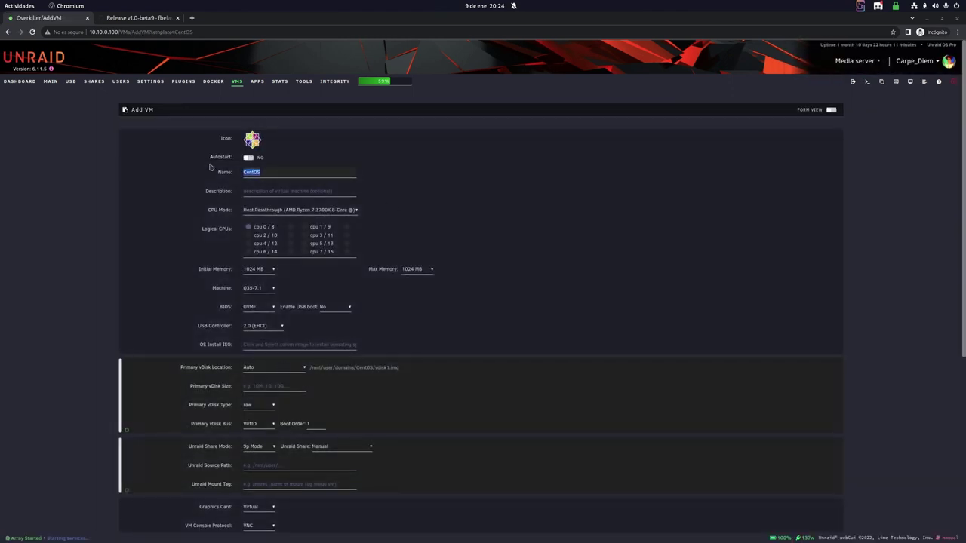
text(Xpenology)
Assign logical CPUs 10, 12, 3 and 5 to the VM and deselect CPU 0.
click(291, 243)
click(291, 234)
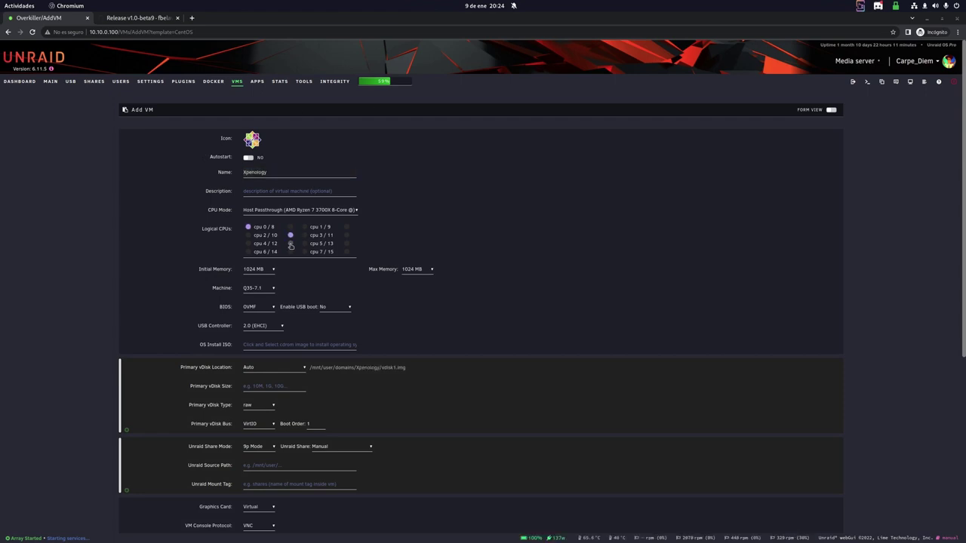
click(304, 243)
click(304, 235)
click(248, 227)
Set the VM's initial memory to 4096 MB and its USB controller to 3.0 (qemu XHCI).
click(264, 270)
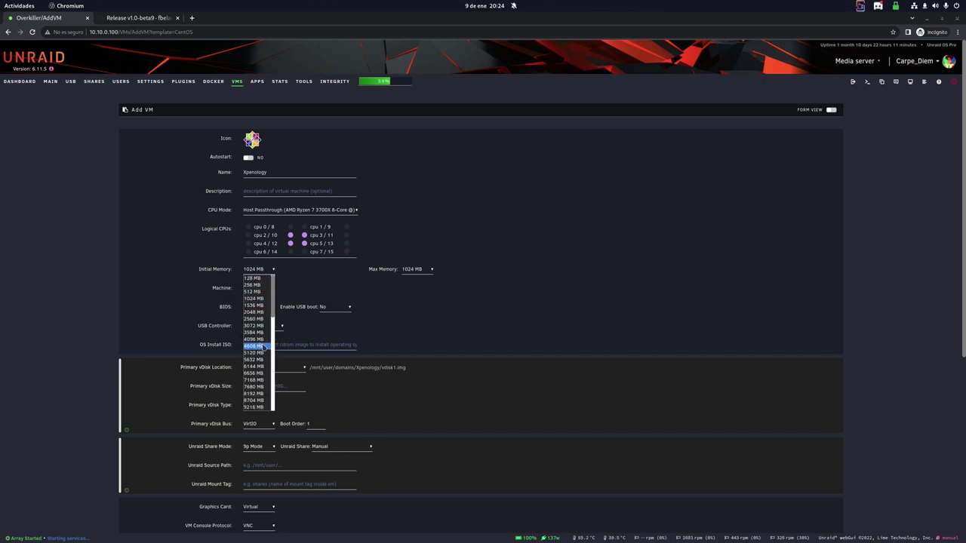
click(258, 339)
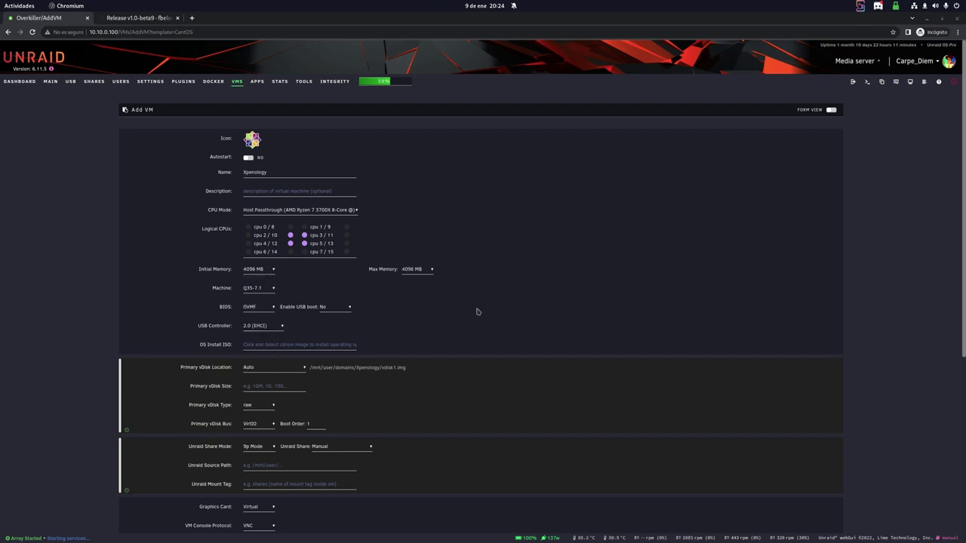
scroll(477, 312, down, 1)
scroll(481, 293, down, 1)
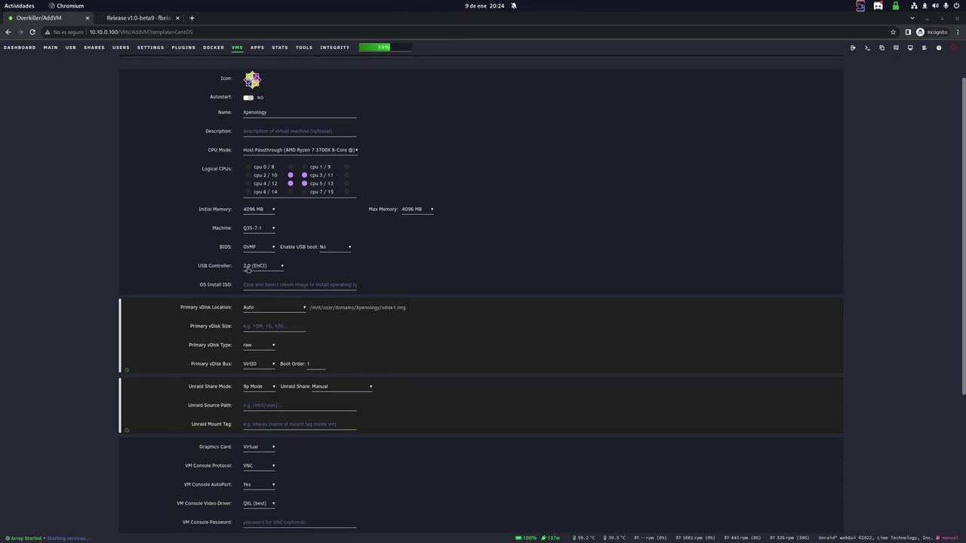
click(263, 266)
click(261, 288)
Set the primary vDisk to the manual location /mnt/user/isos/arpl.img and its bus to USB.
scroll(517, 268, down, 4)
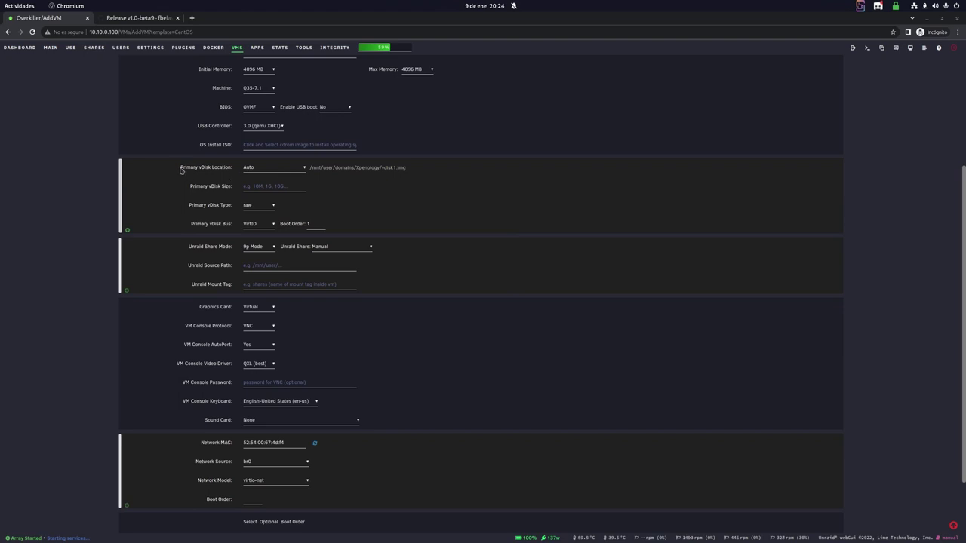
drag(181, 169, 234, 172)
click(265, 170)
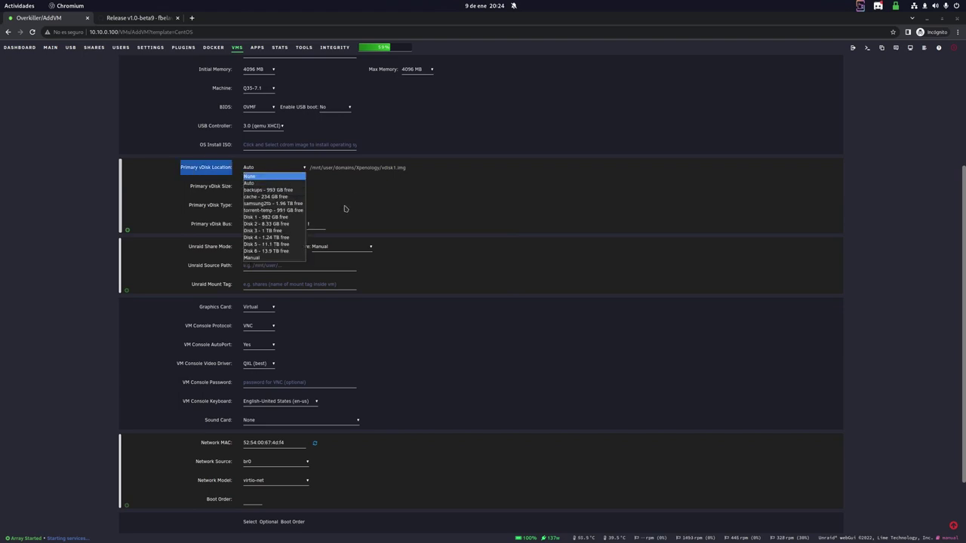
click(251, 257)
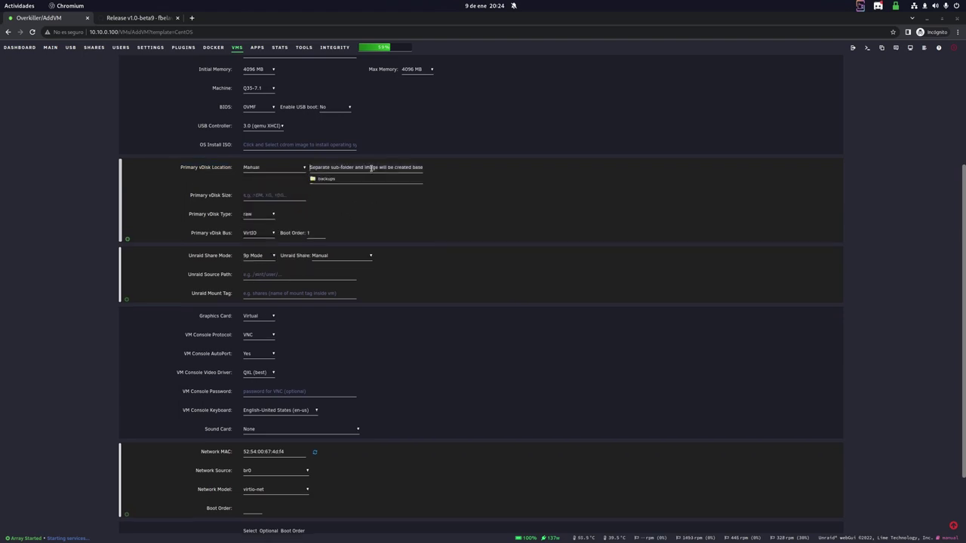
scroll(351, 218, down, 3)
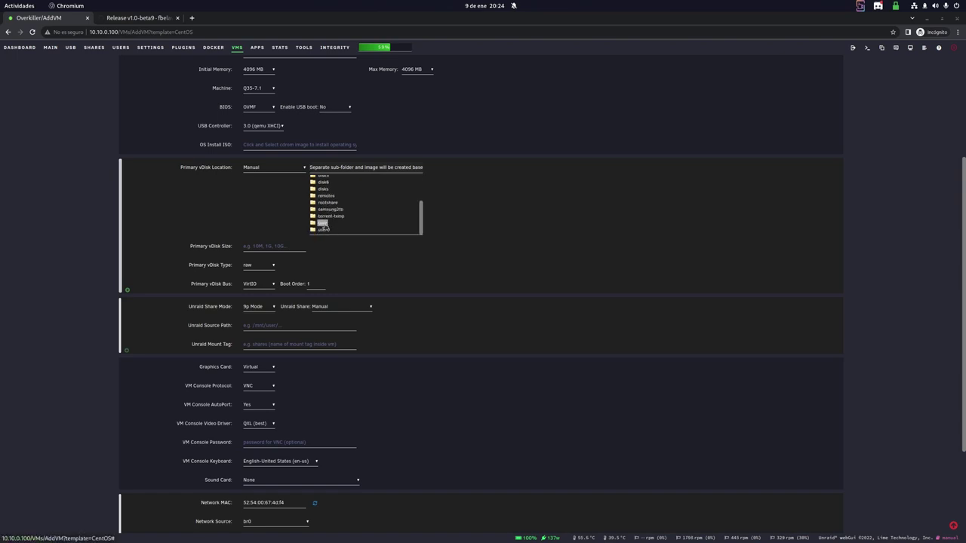
click(323, 225)
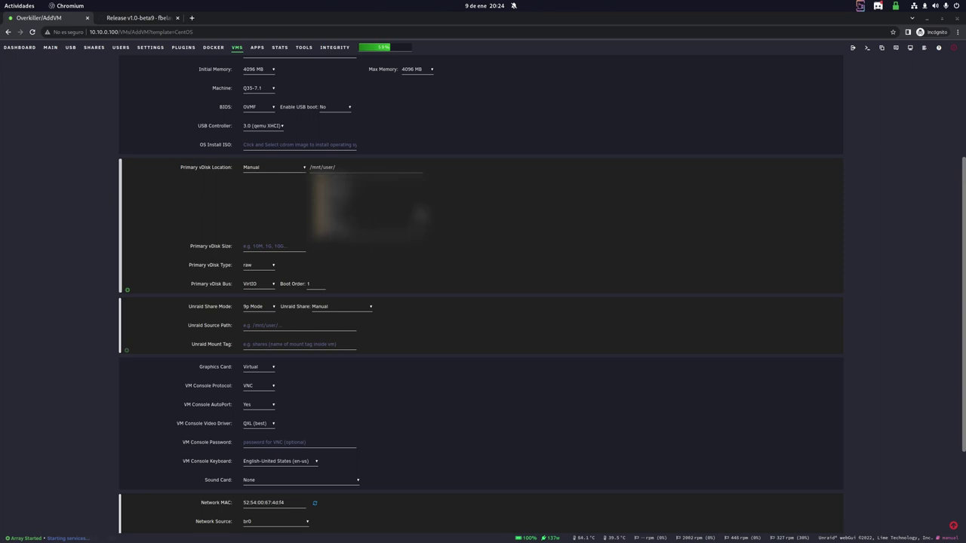
click(330, 199)
click(341, 225)
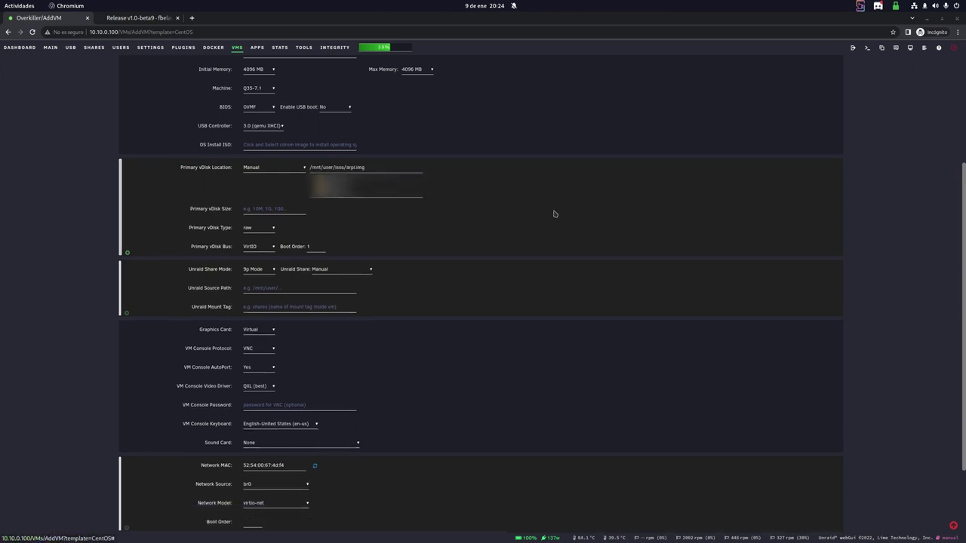
click(260, 186)
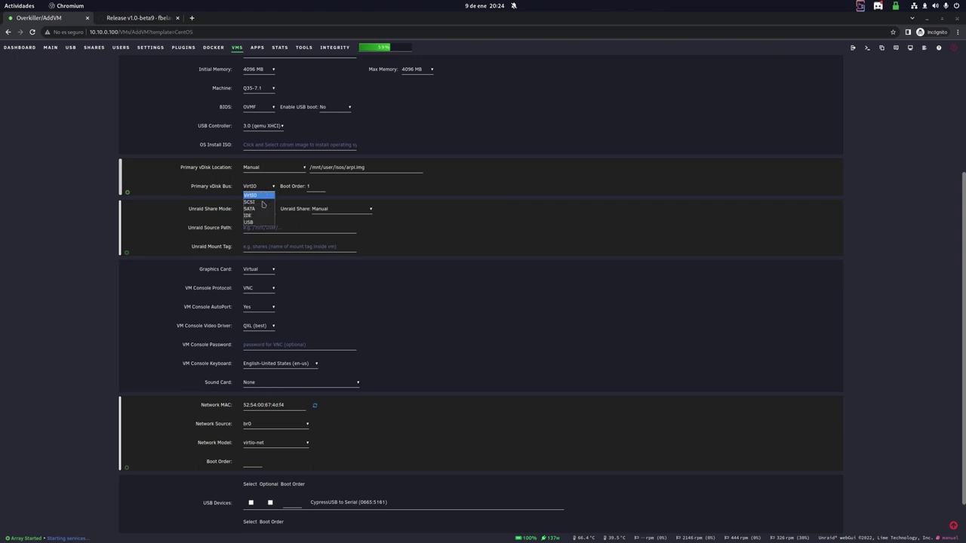
click(257, 223)
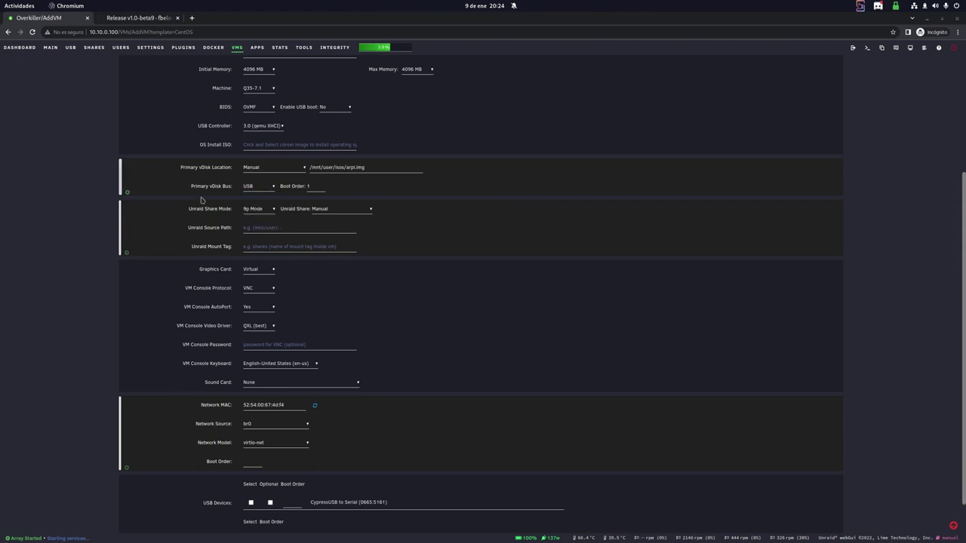
Clear the primary vDisk's boot order and add a second and a third vDisk to the VM.
click(317, 187)
key(BackSpace)
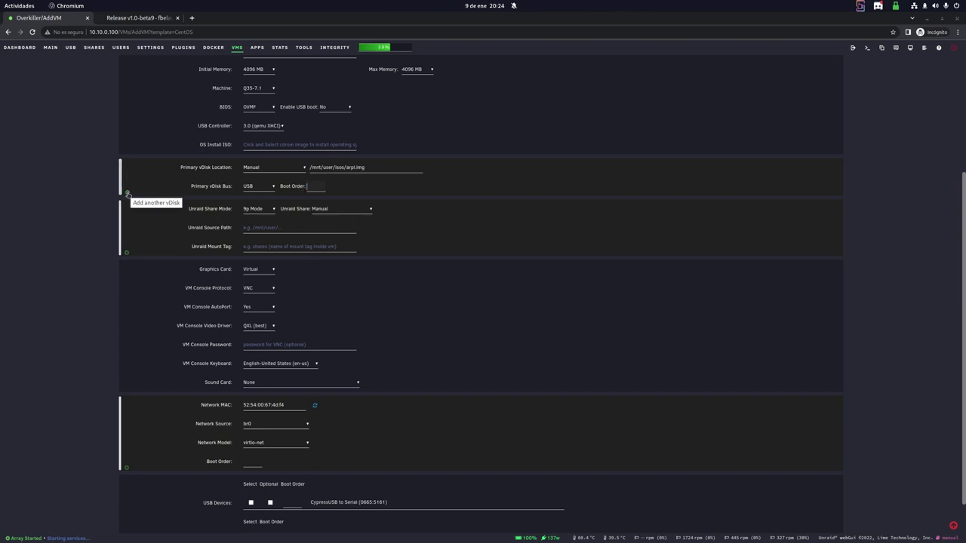
click(127, 194)
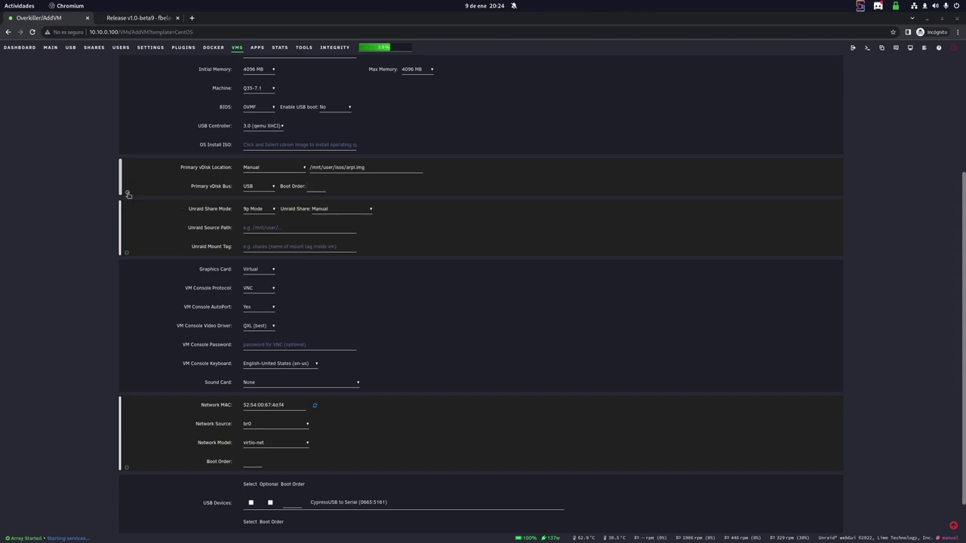
click(128, 274)
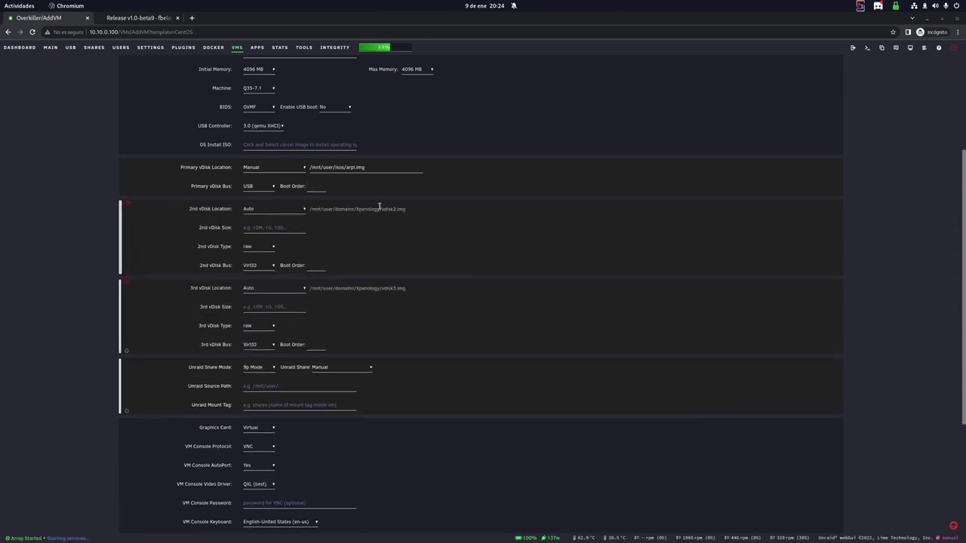
Set the second and third vDisks to a size of 100G each and their bus to SATA.
click(269, 227)
text(100G)
click(255, 308)
text(100)
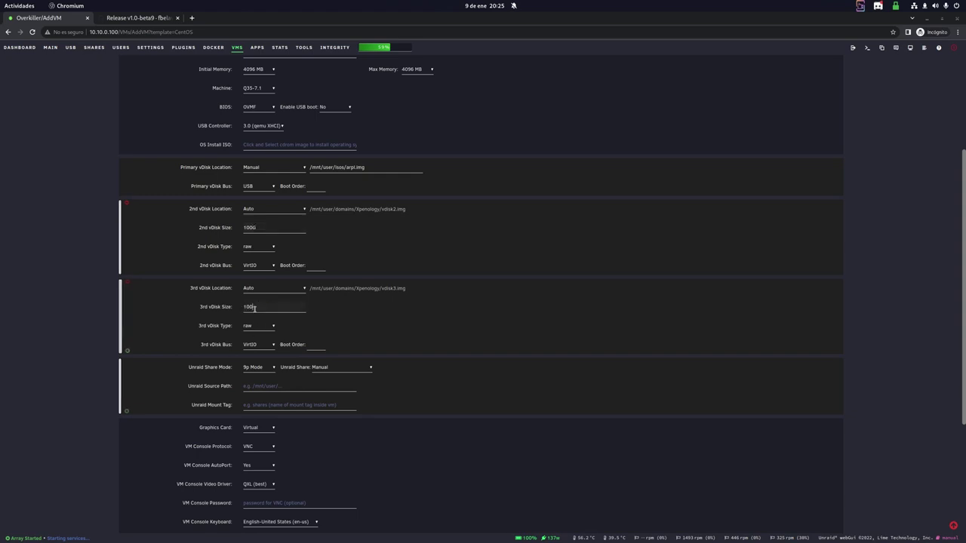
click(258, 265)
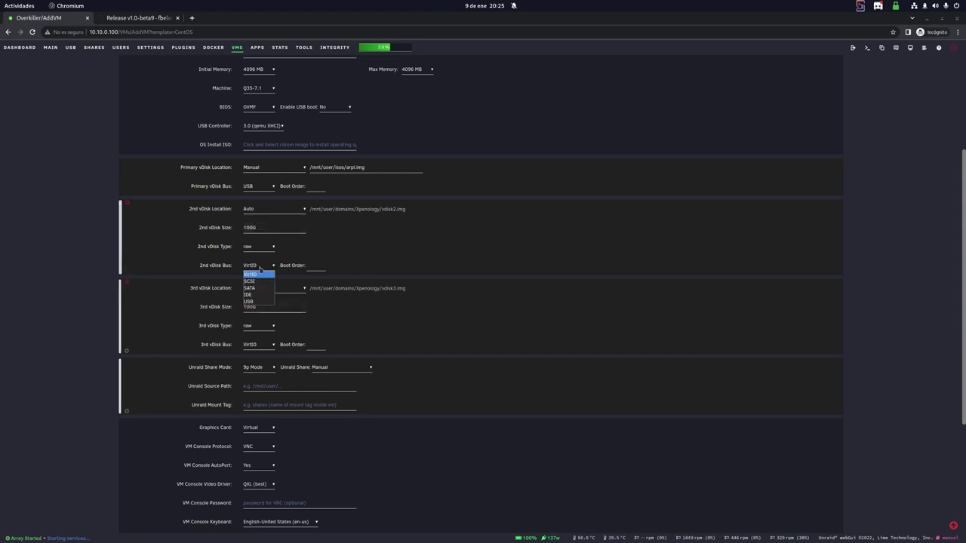
click(257, 287)
click(258, 345)
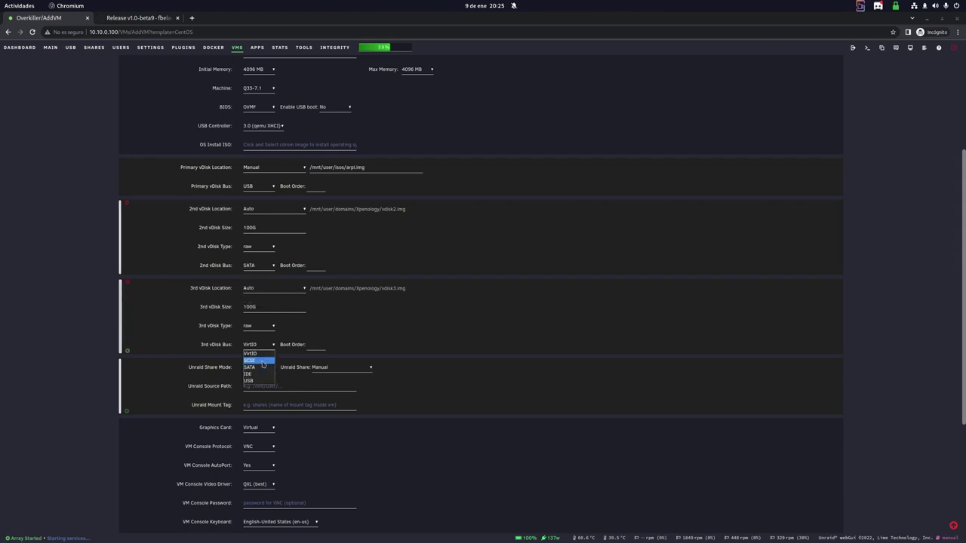
click(256, 366)
Create the VM with the console keyboard set to Español (es) and the network model set to e1000.
scroll(140, 276, down, 5)
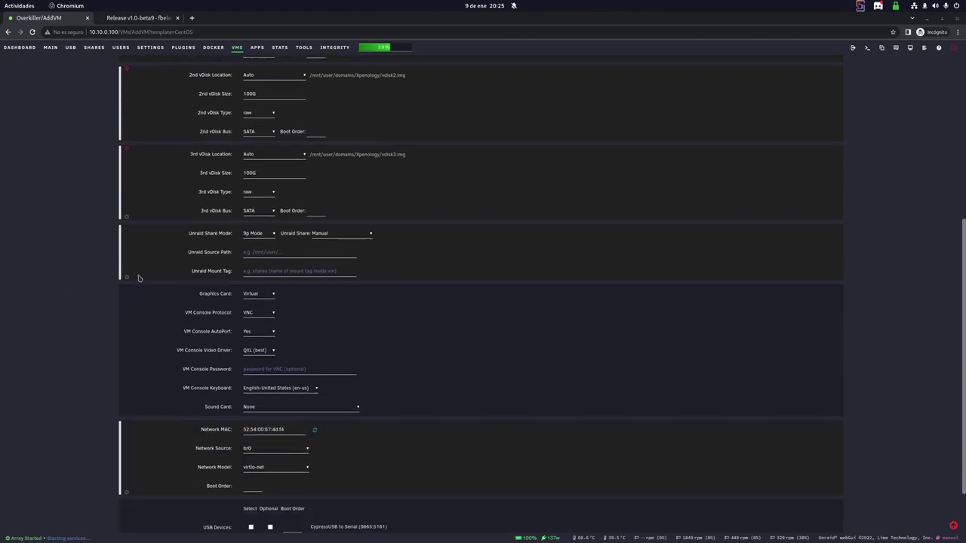
click(303, 308)
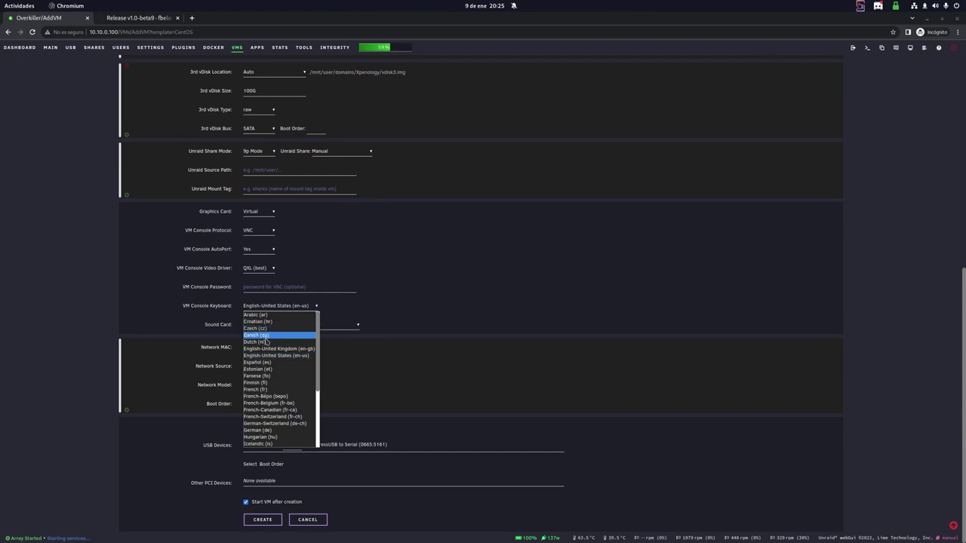
click(274, 363)
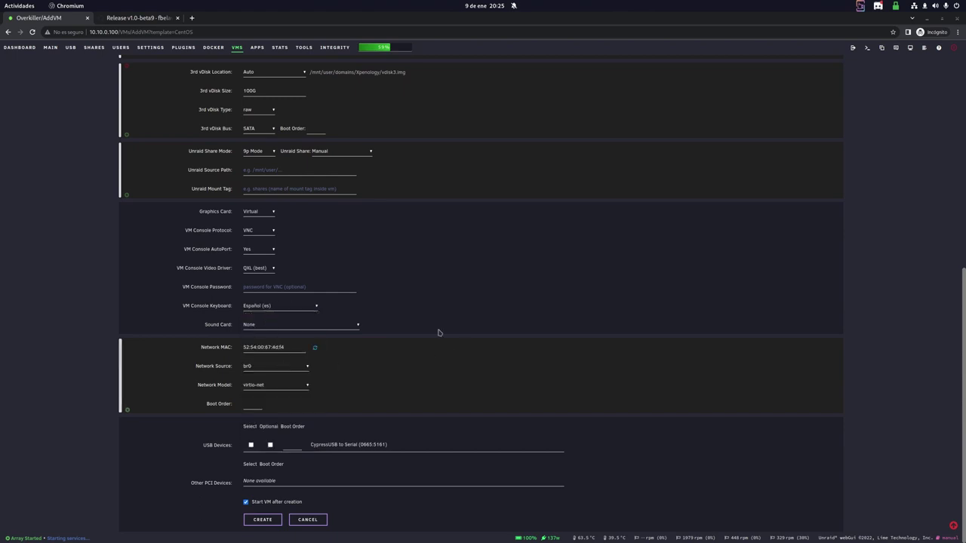
click(263, 387)
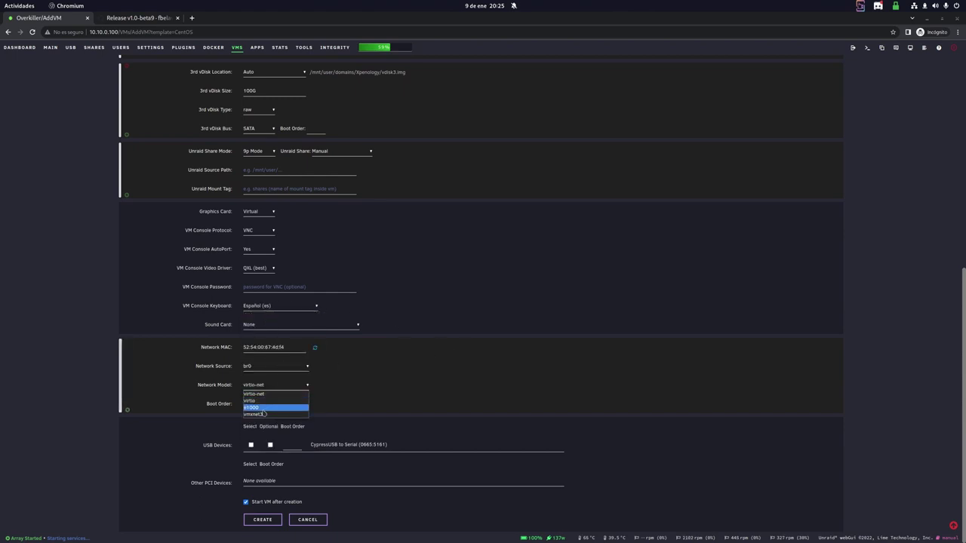
click(261, 408)
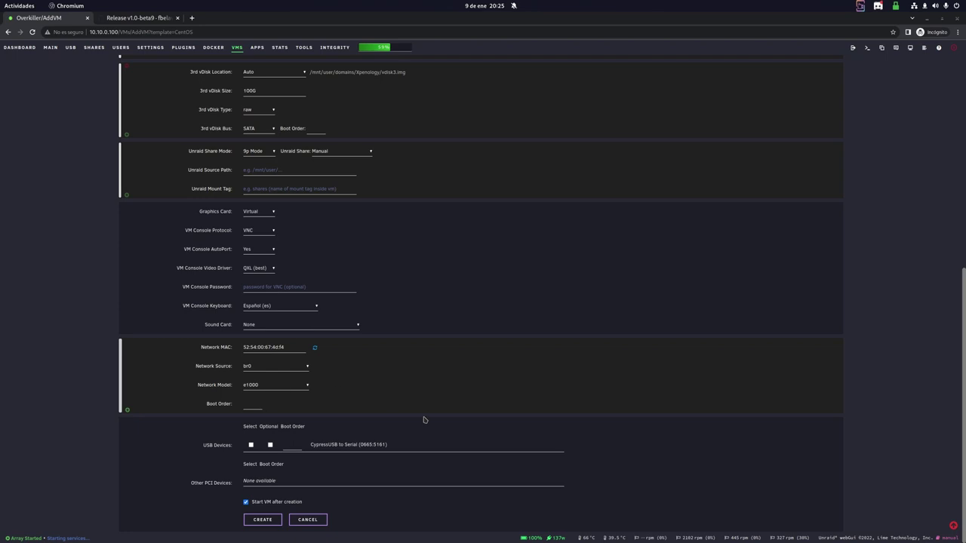
click(263, 520)
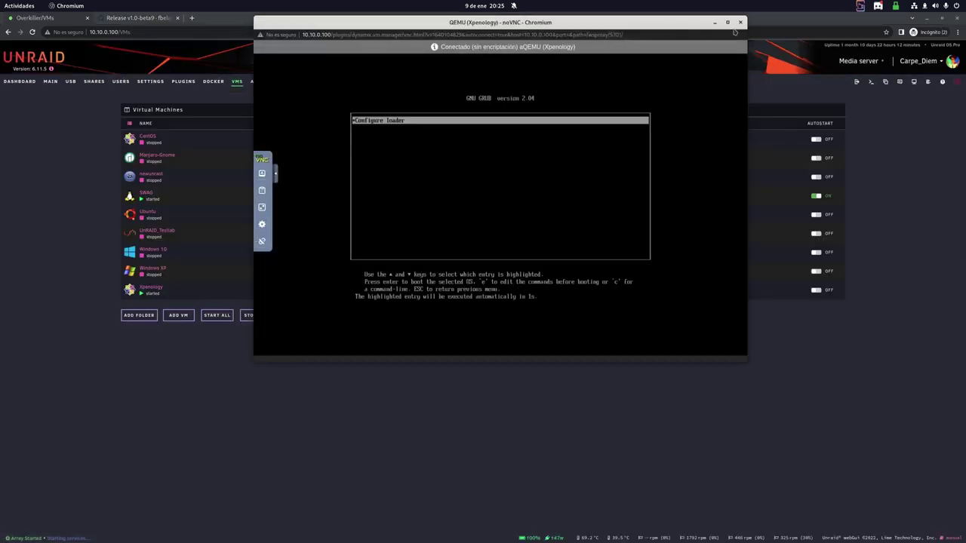
Run menu.sh in the maximized VM console and choose the DS3622xs+ model for the loader.
click(727, 23)
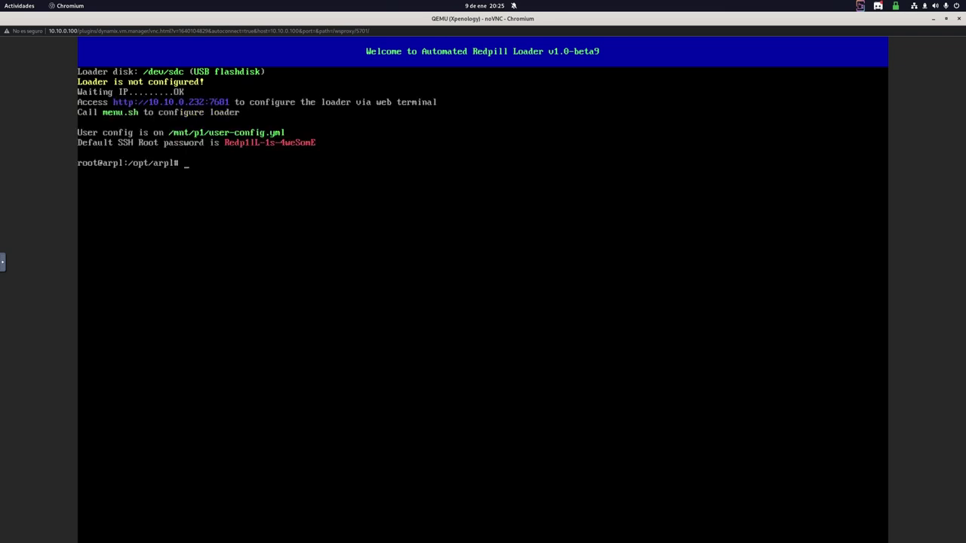
text(menu.sh)
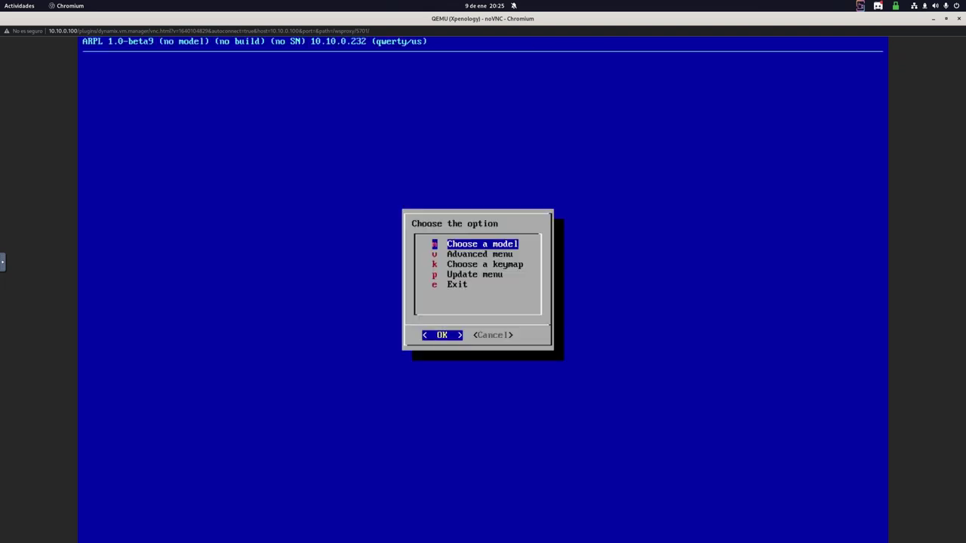
key(Return)
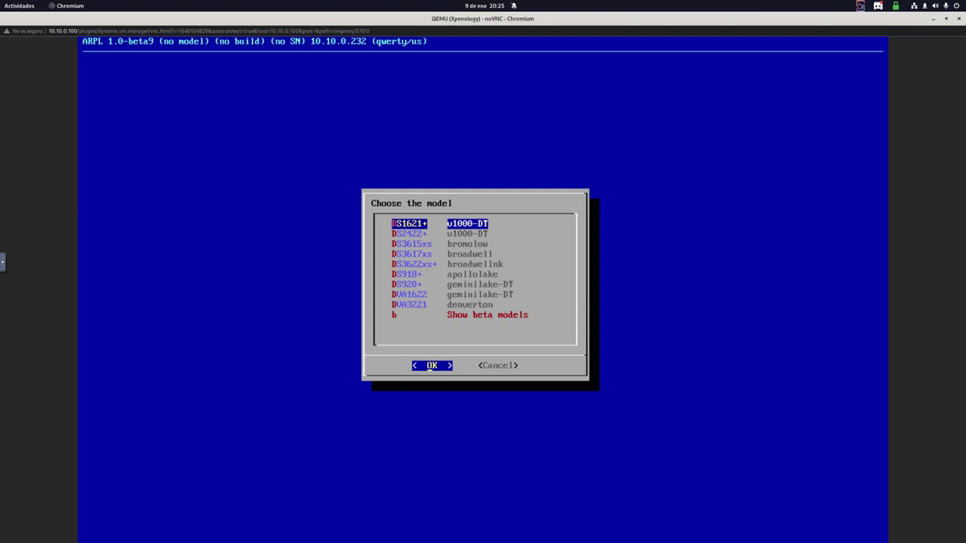
key(Down)
key(Down)
key(Down)
key(Down)
key(Down)
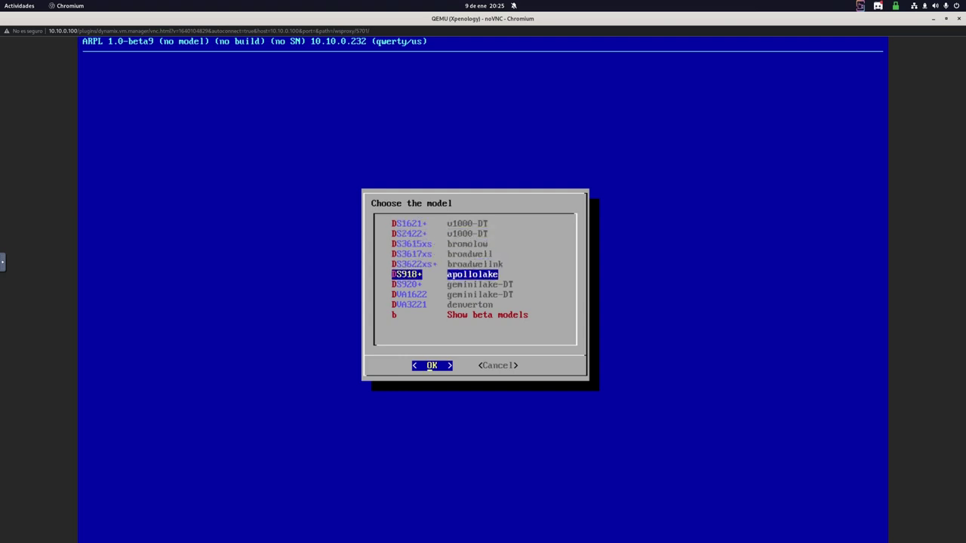
key(Up)
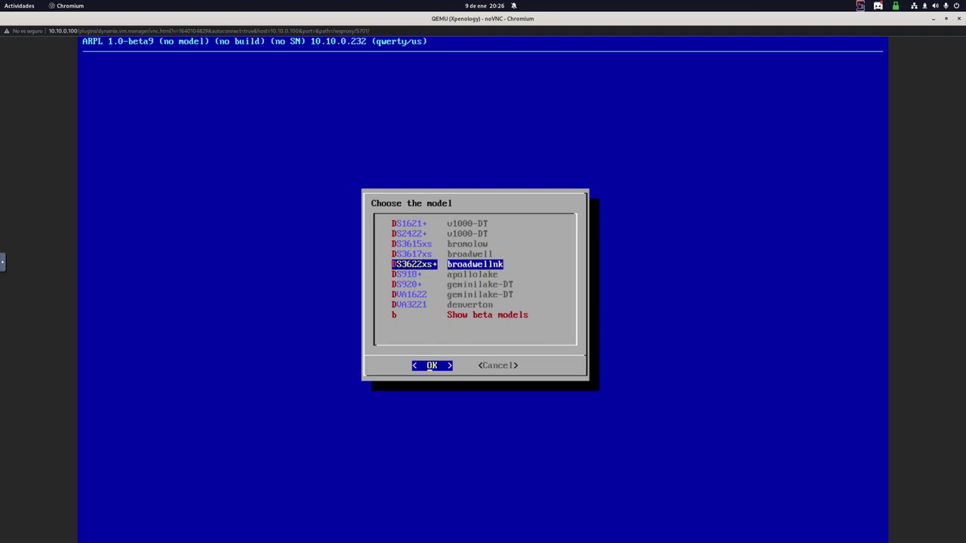
key(Return)
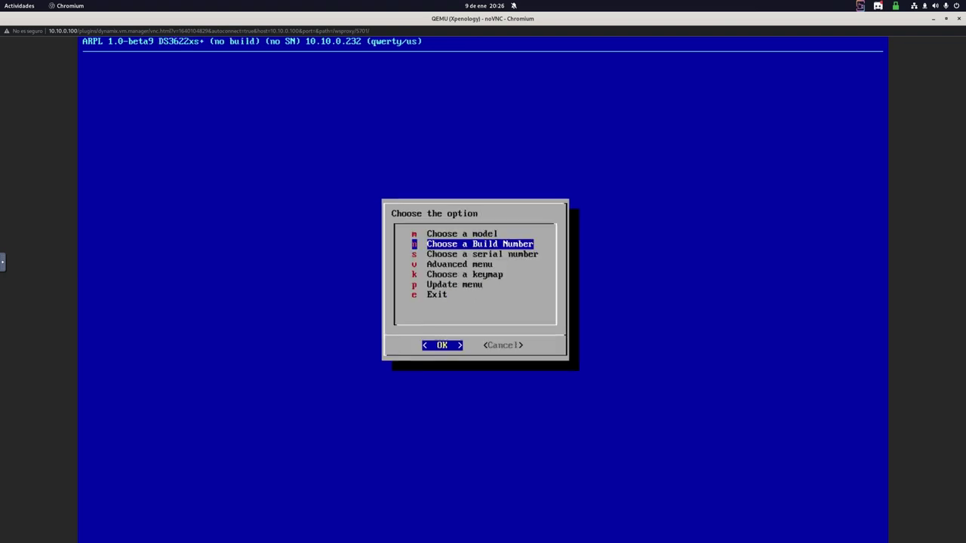
Choose build number 42218 for the loader and generate a random serial number.
key(Return)
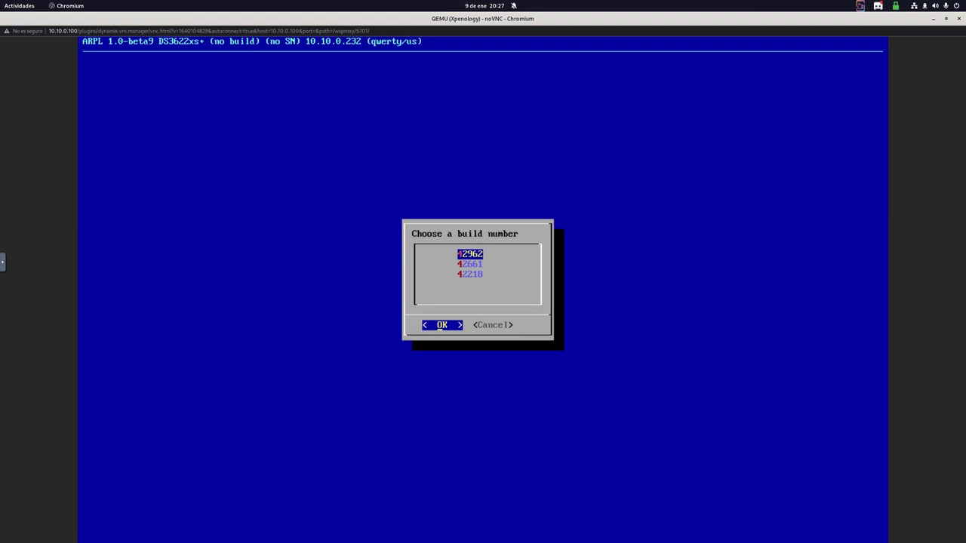
key(Down)
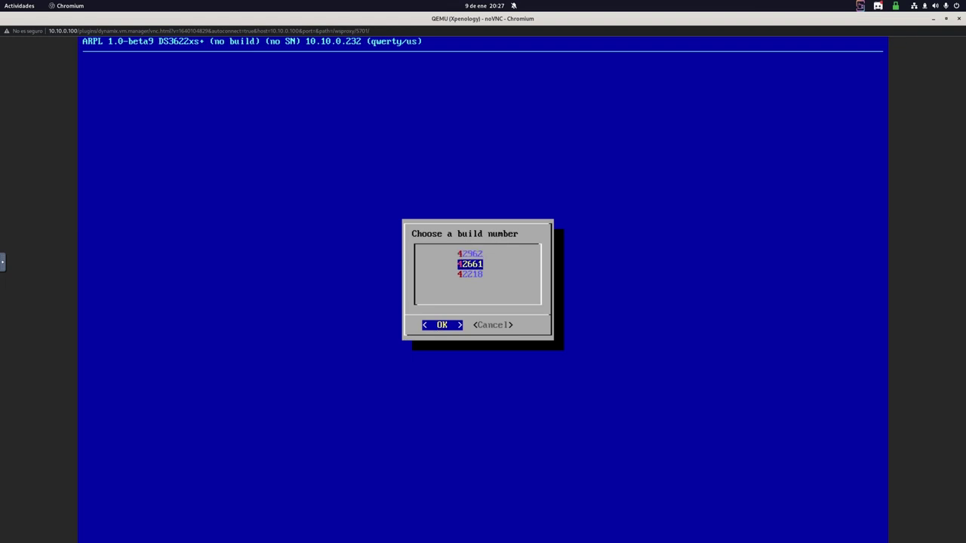
key(Down)
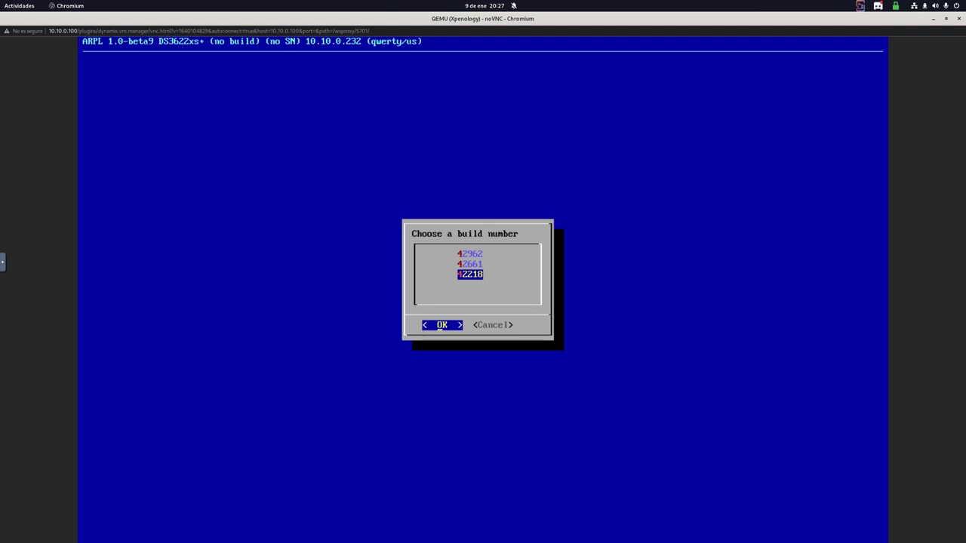
key(Up)
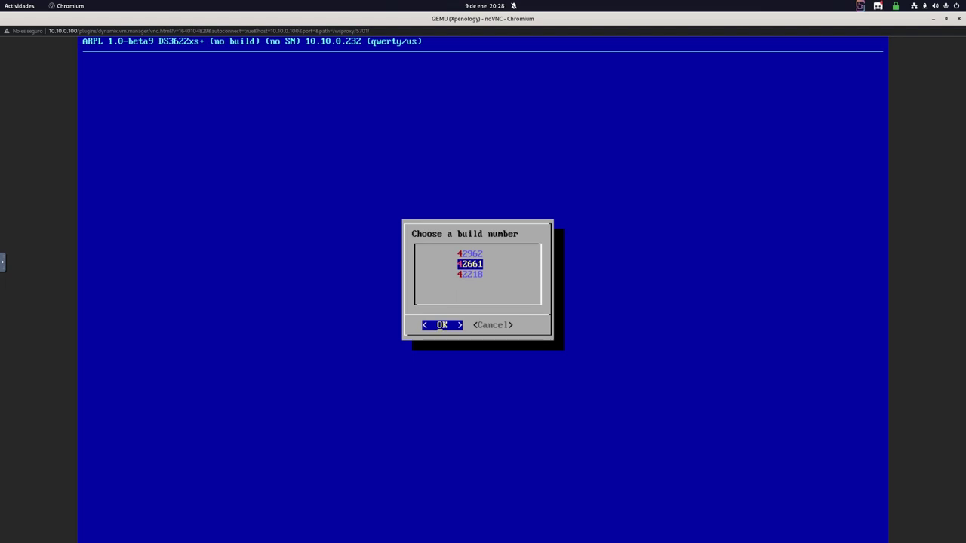
key(Down)
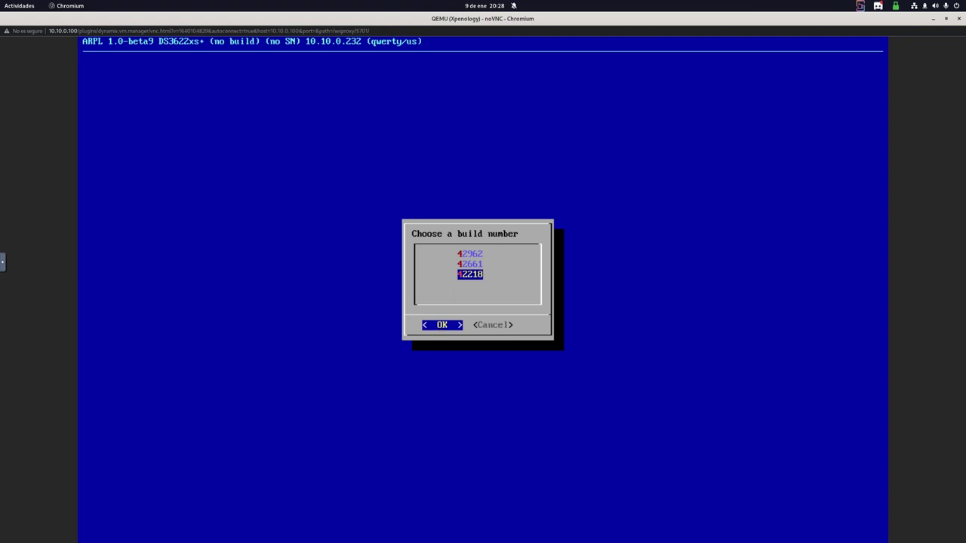
key(Up)
key(Down)
key(Return)
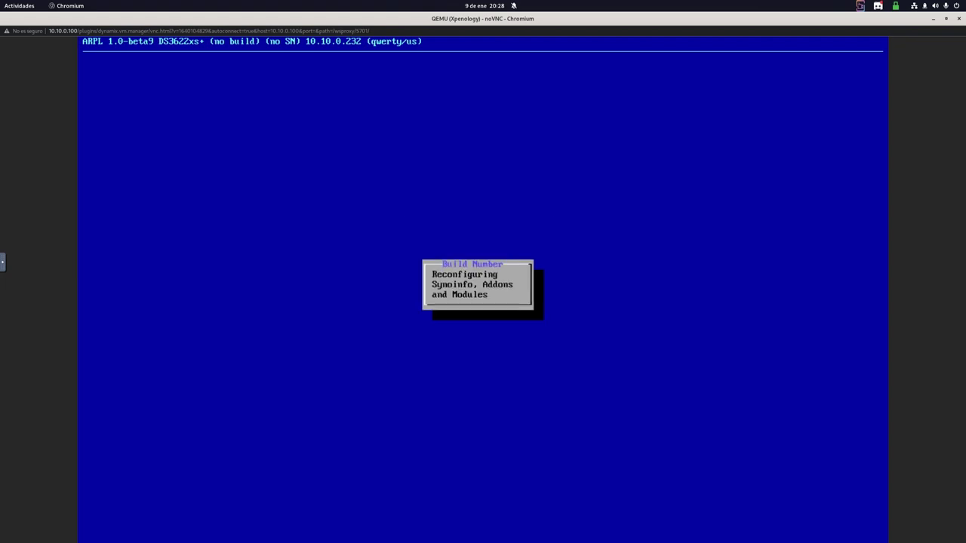
key(Return)
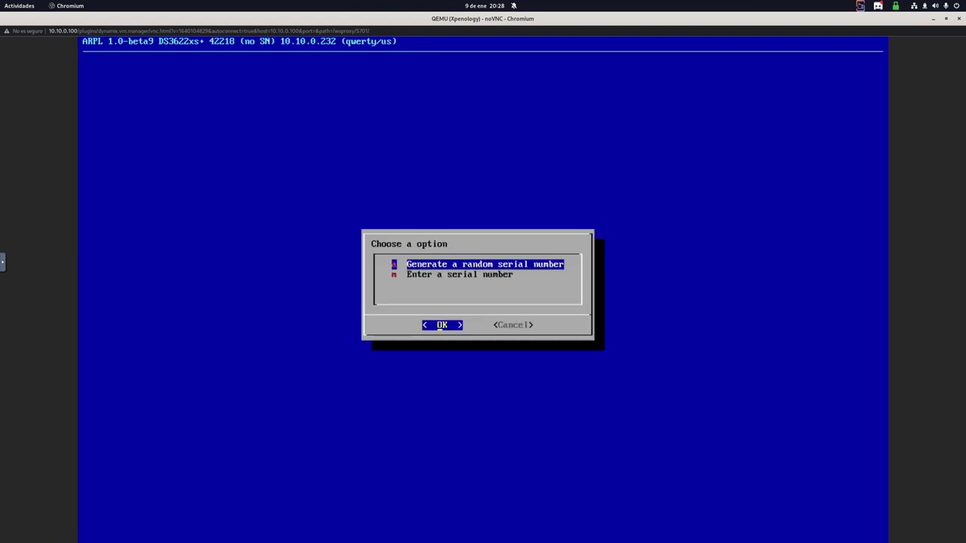
key(Return)
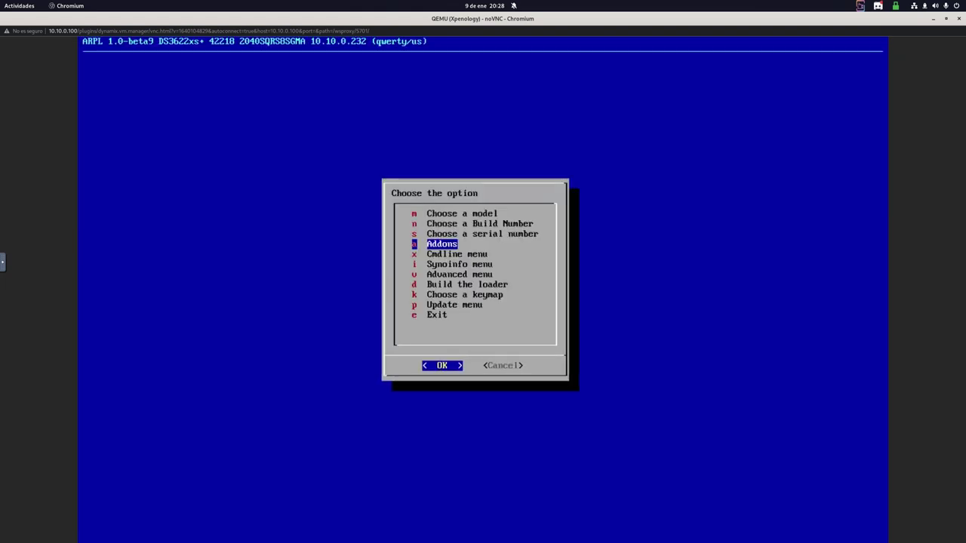
Build the loader with the chosen configuration and boot it.
key(Down)
key(Down)
key(Down)
key(Down)
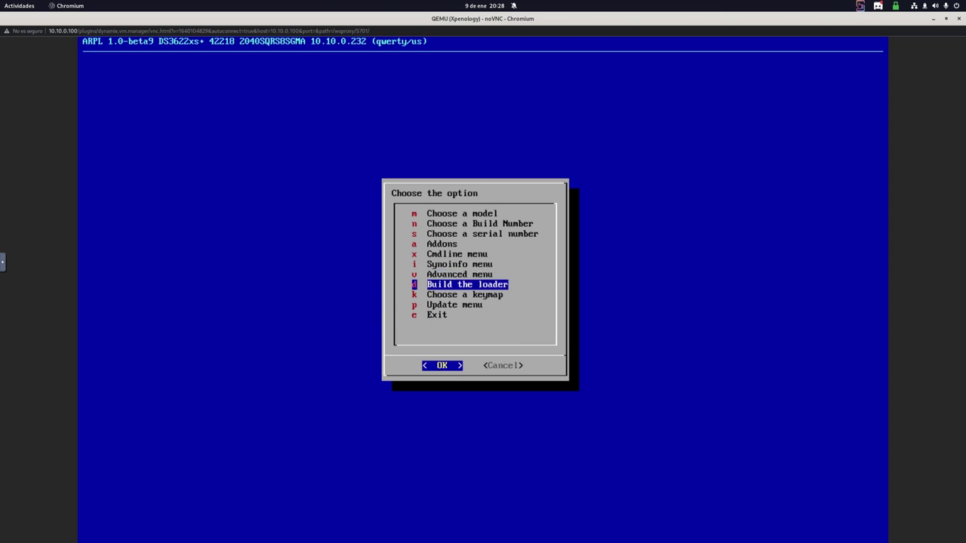
key(Return)
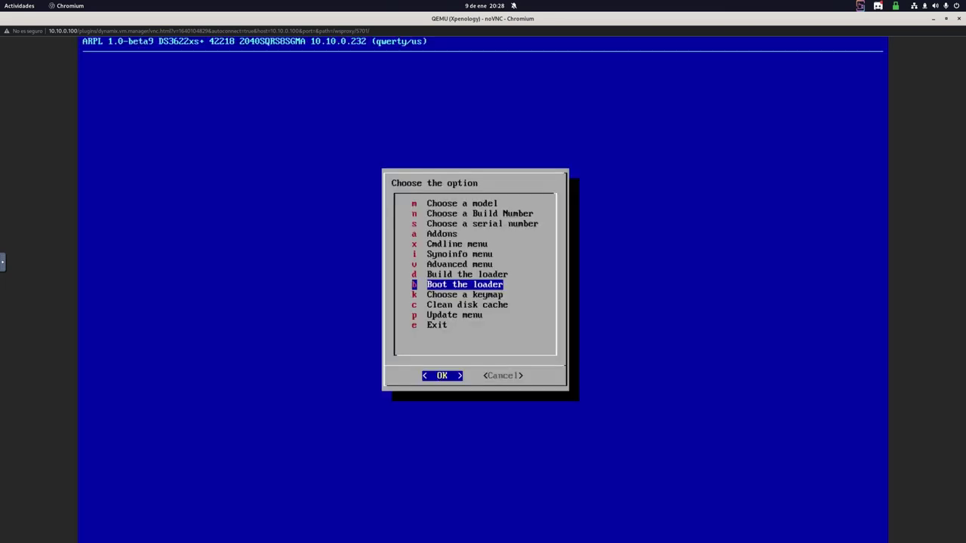
key(Return)
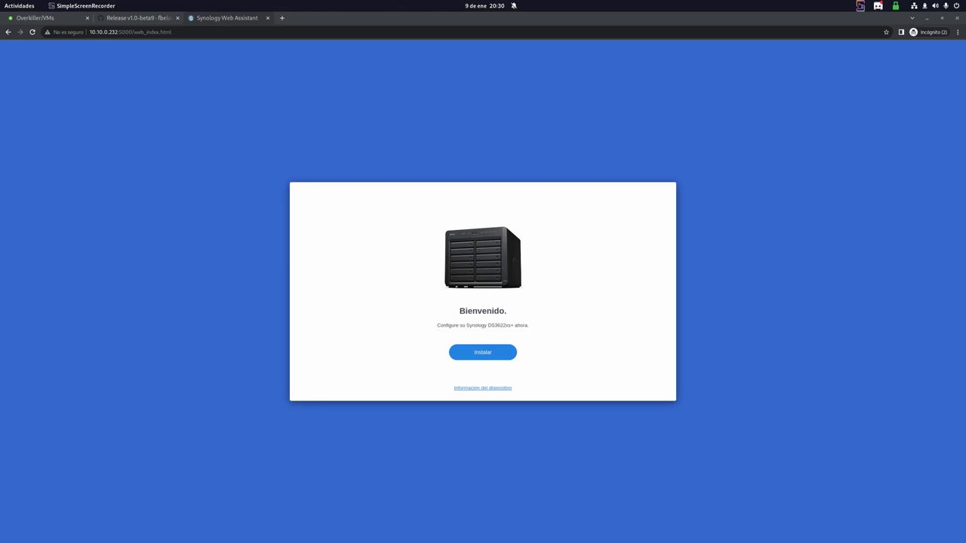
Start the DSM installation with manual upload of a .pat file and open the Synology download center.
click(469, 354)
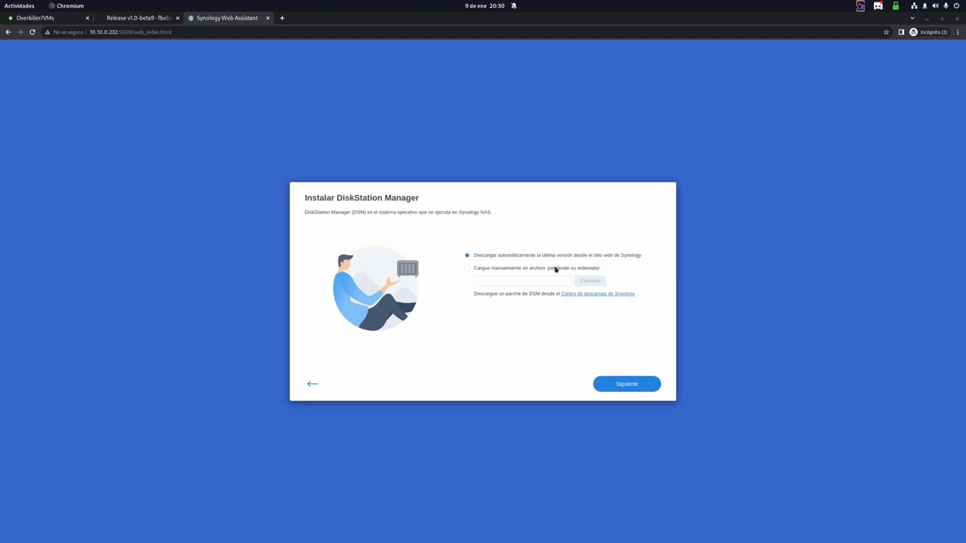
click(521, 270)
click(583, 298)
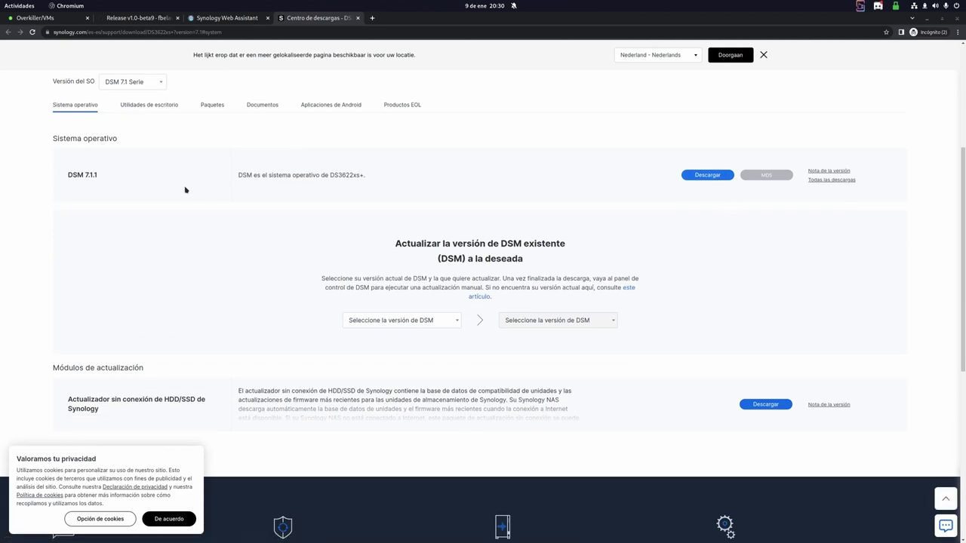
Download DSM_DS3622xs+_42218.pat from the 7.0.1-42218 folder of the Synology download archive.
drag(102, 178, 68, 178)
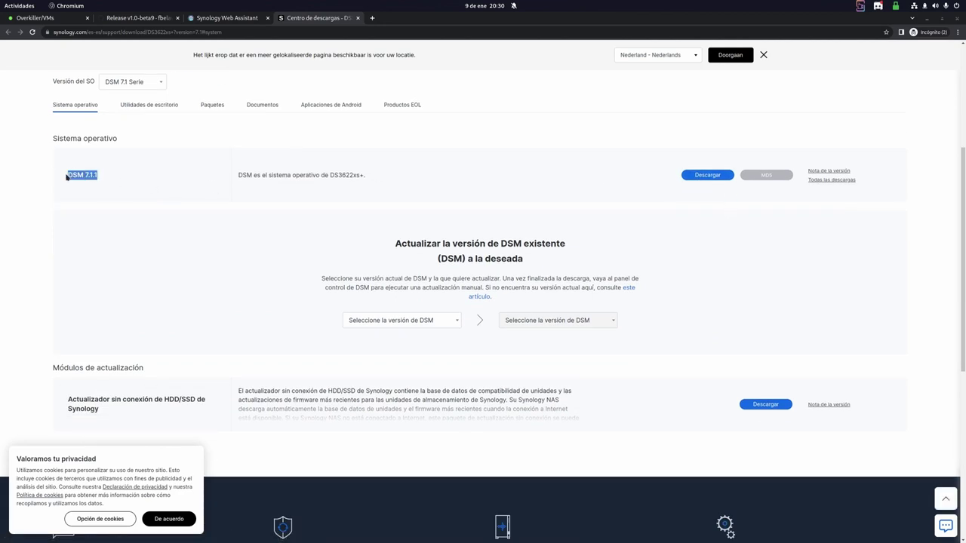
click(831, 181)
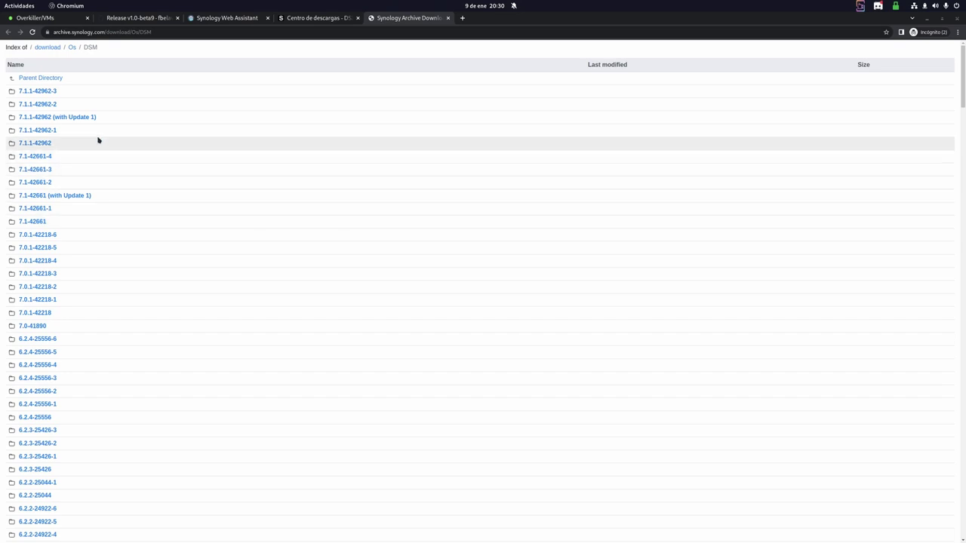
click(38, 314)
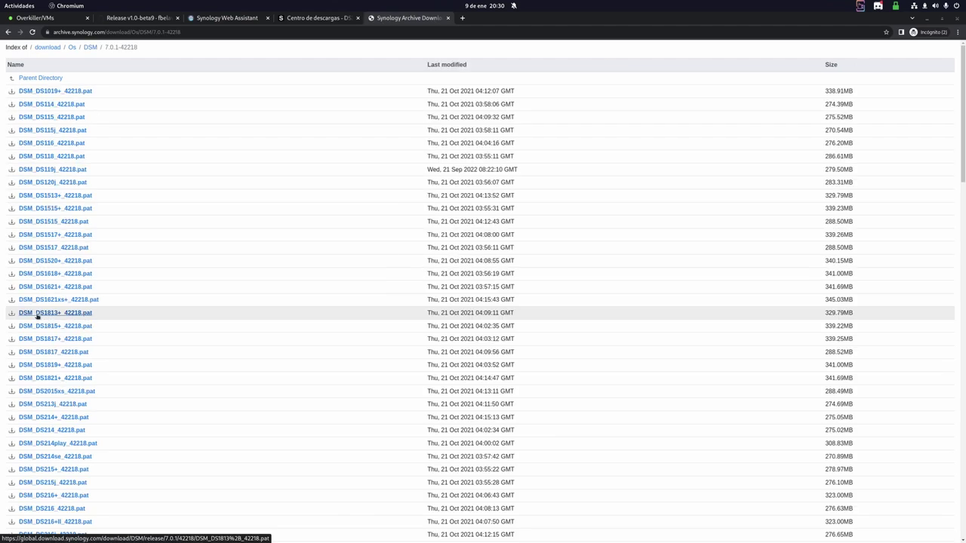
scroll(104, 252, down, 2)
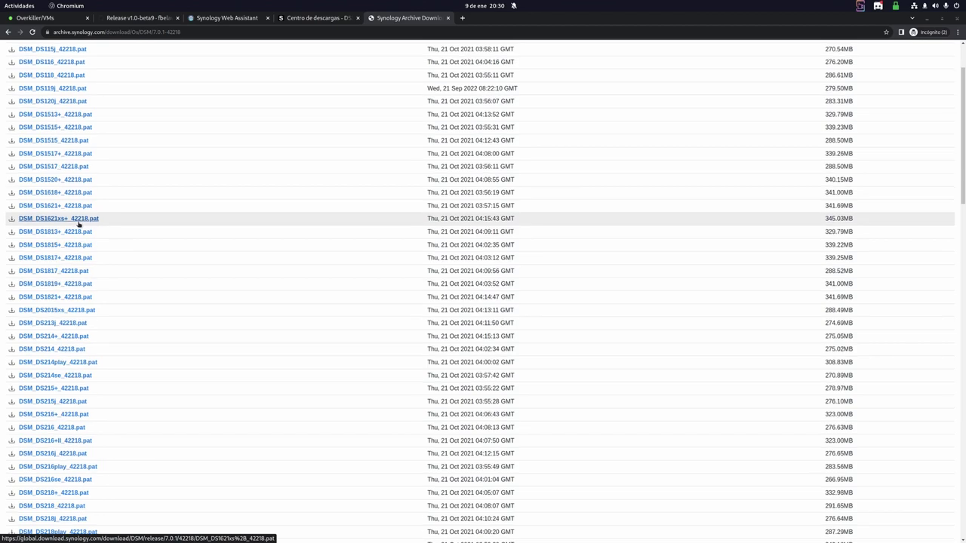
scroll(80, 226, down, 4)
scroll(80, 224, down, 5)
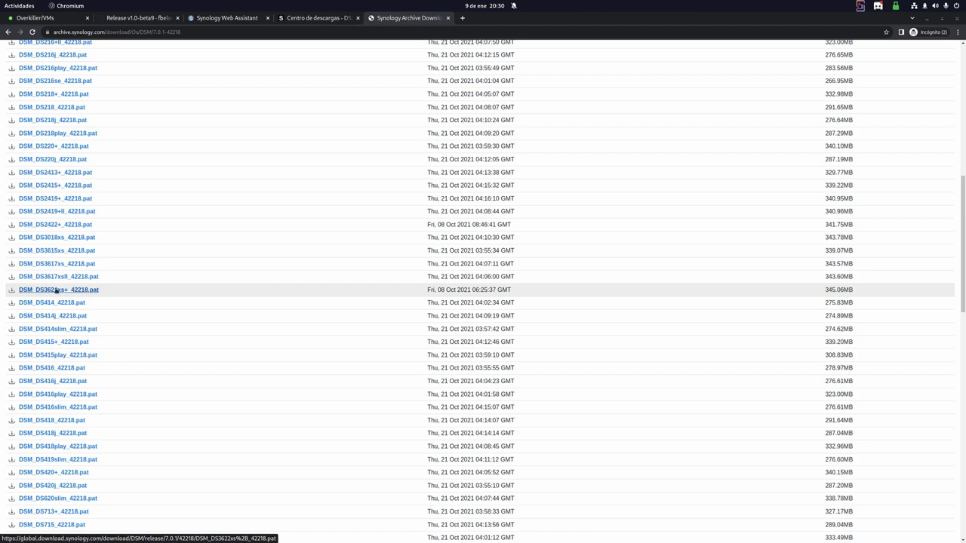
click(83, 291)
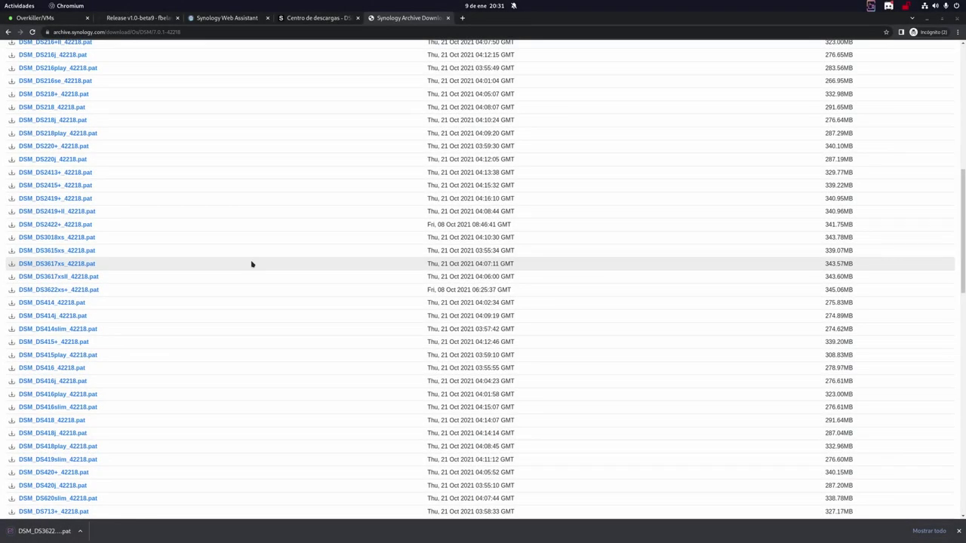
Install DSM from the downloaded DSM_DS3622xs+_42218.pat file in Synology Web Assistant, agreeing to erase all data on drives 4 and 5.
click(299, 18)
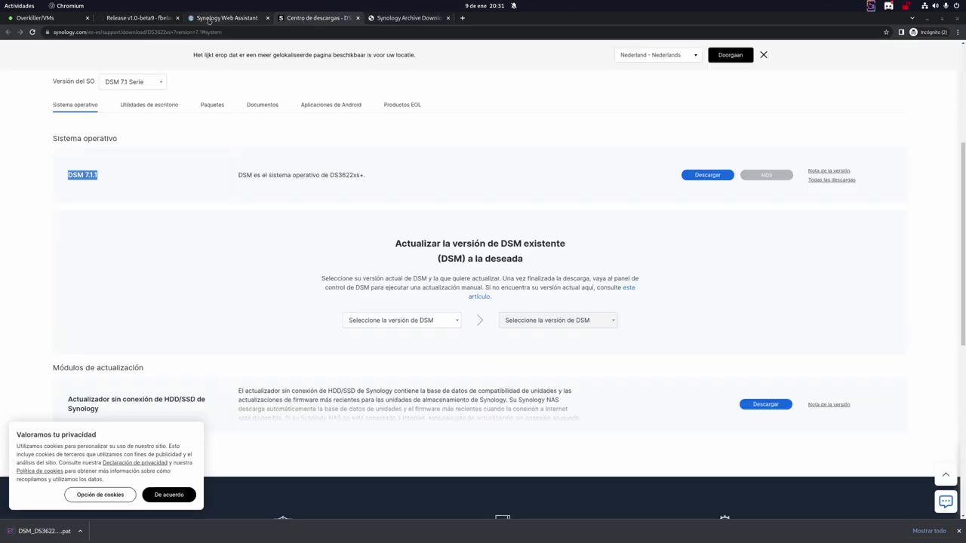
click(212, 19)
click(604, 268)
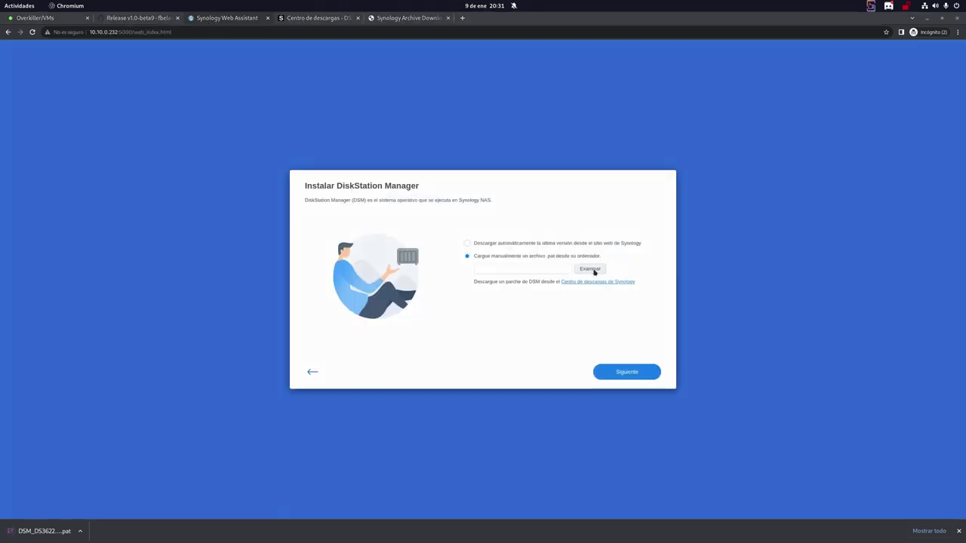
double_click(233, 107)
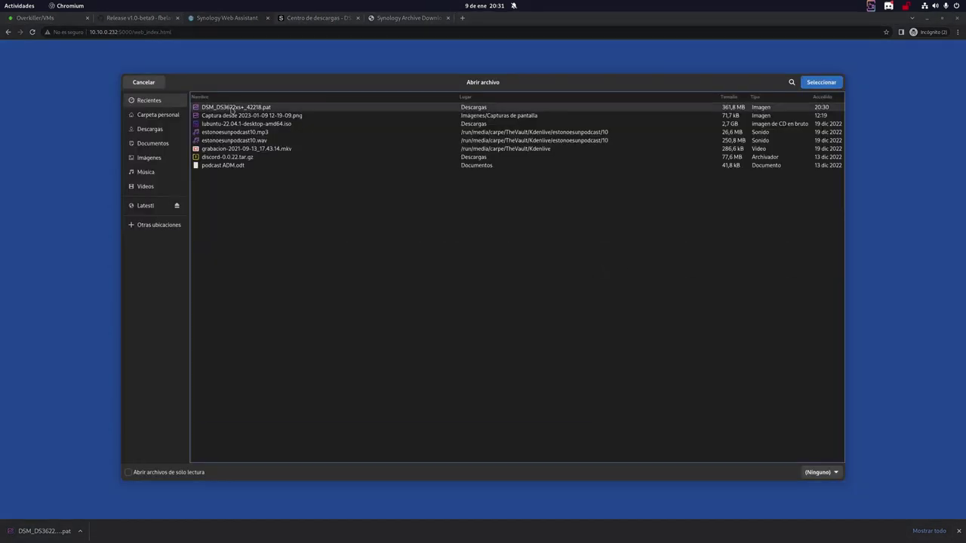
click(626, 372)
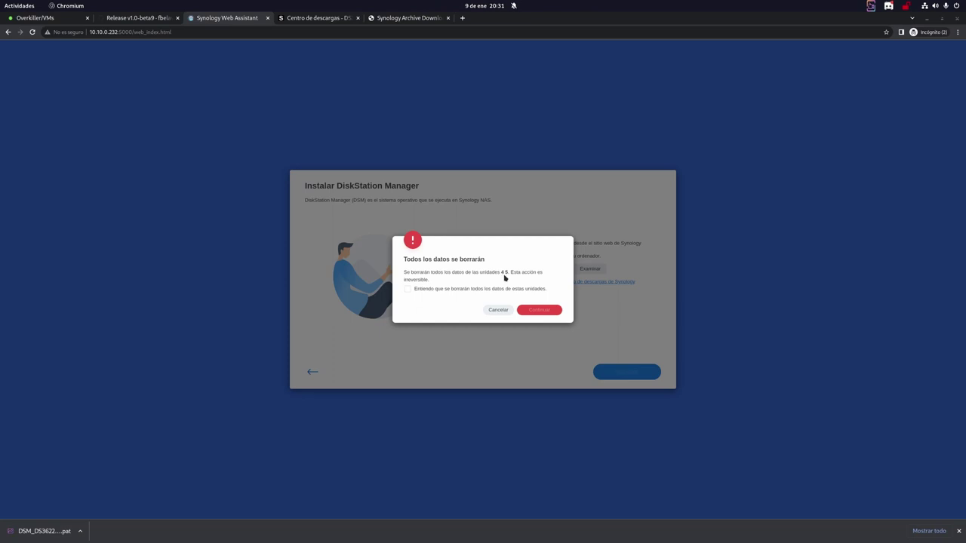
click(408, 289)
click(549, 310)
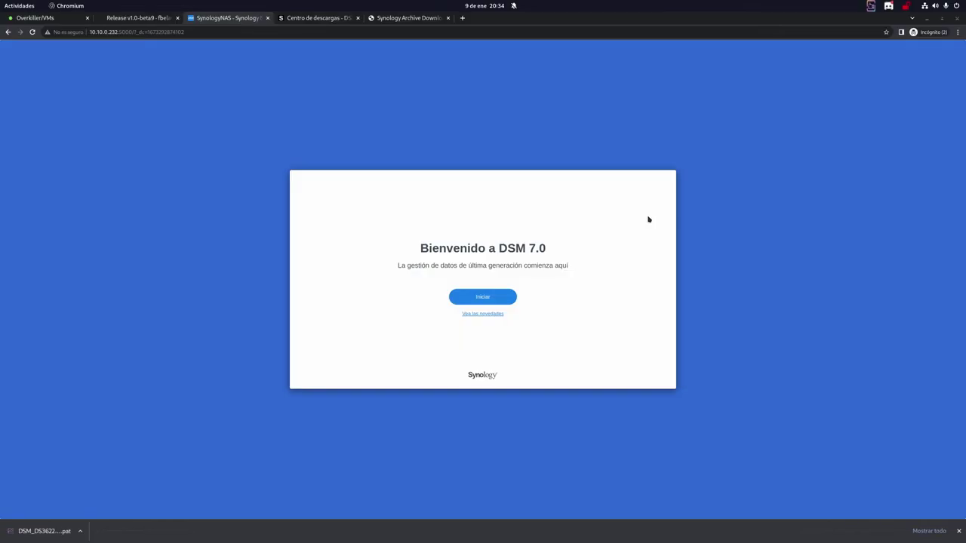
Start the DSM setup, name the device testlab, and create the administrator account with its username, password and password confirmation.
click(490, 297)
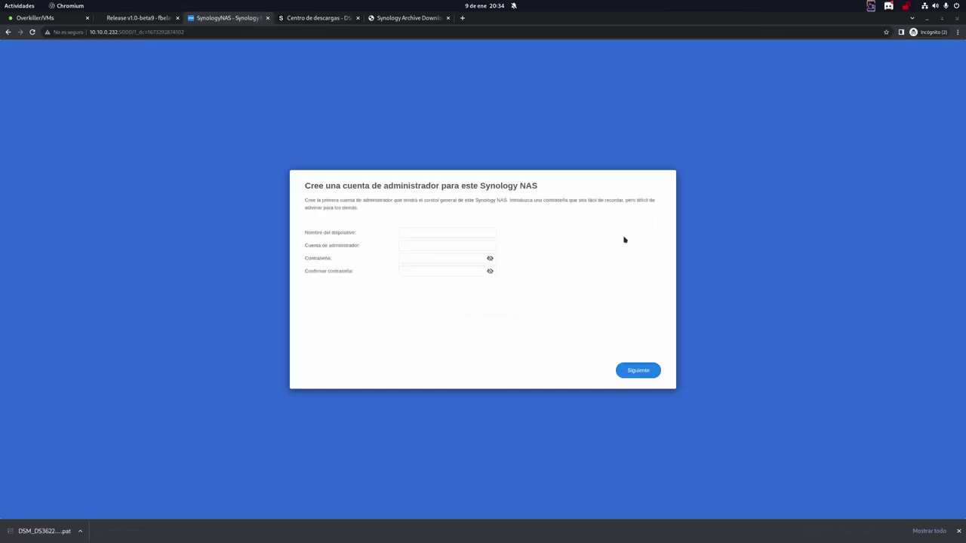
click(433, 231)
text(testlab)
key(Tab)
text(user)
key(Tab)
text(password)
key(Tab)
text(password)
click(637, 370)
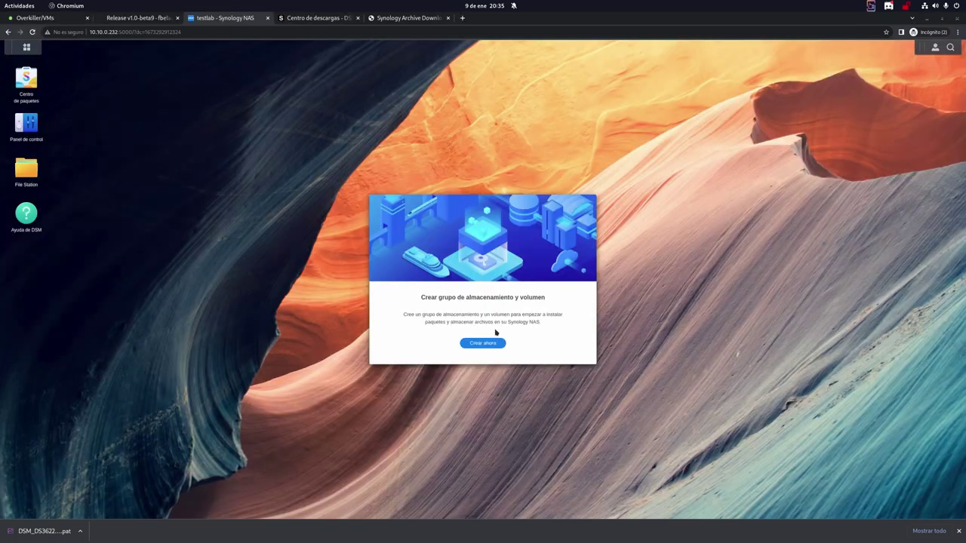
click(492, 343)
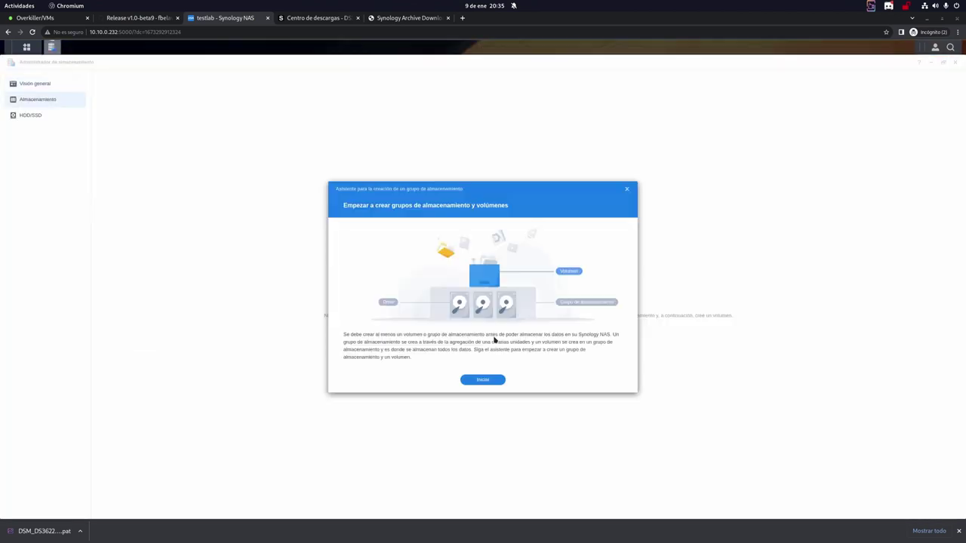
click(477, 381)
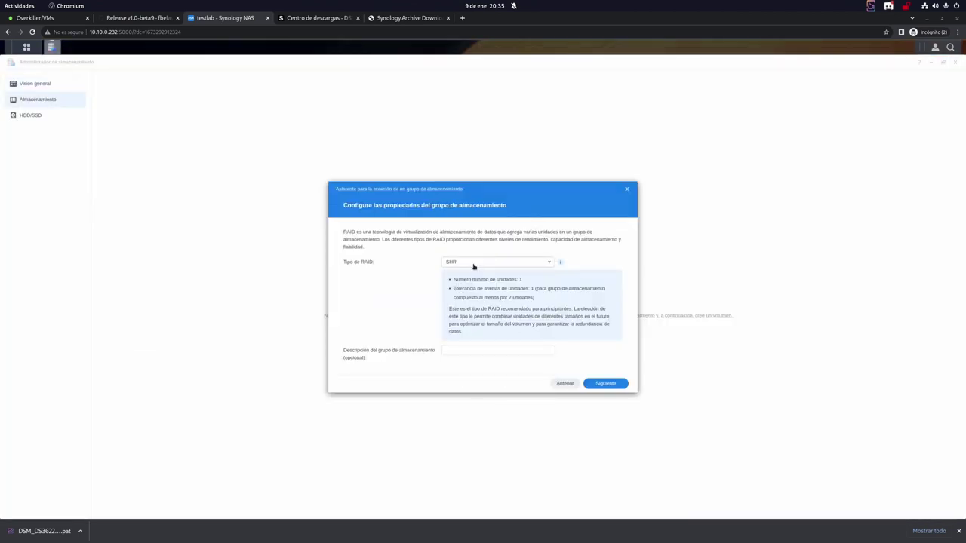
click(602, 383)
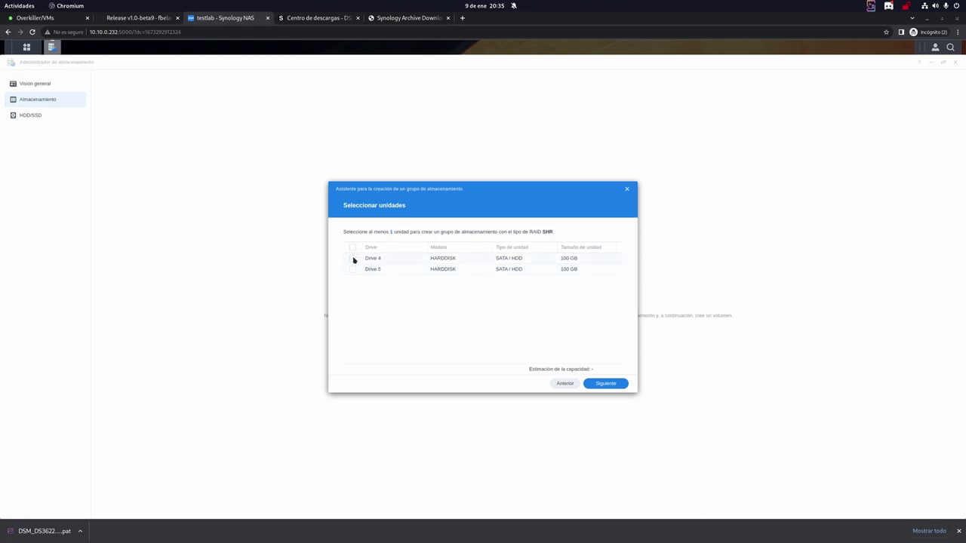
click(352, 259)
click(352, 269)
click(604, 383)
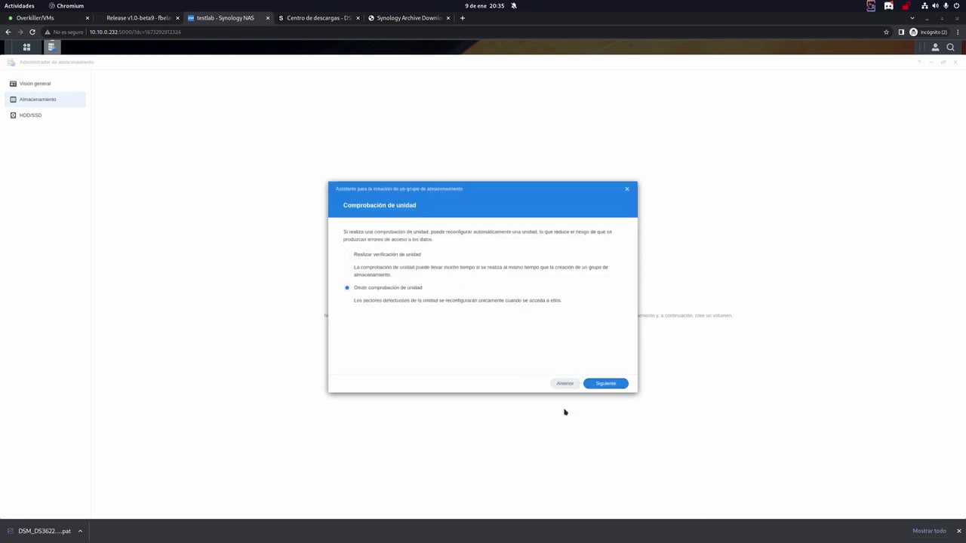
click(629, 189)
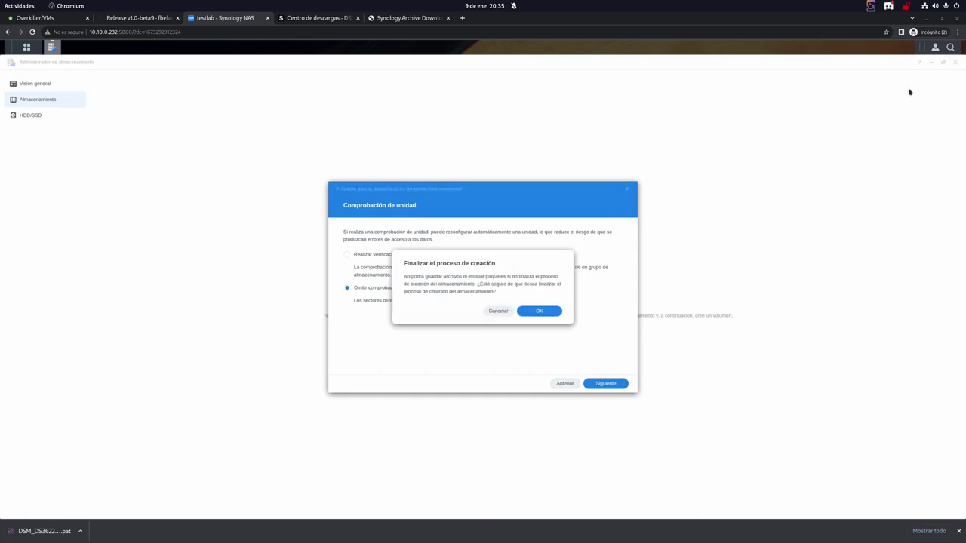
click(528, 311)
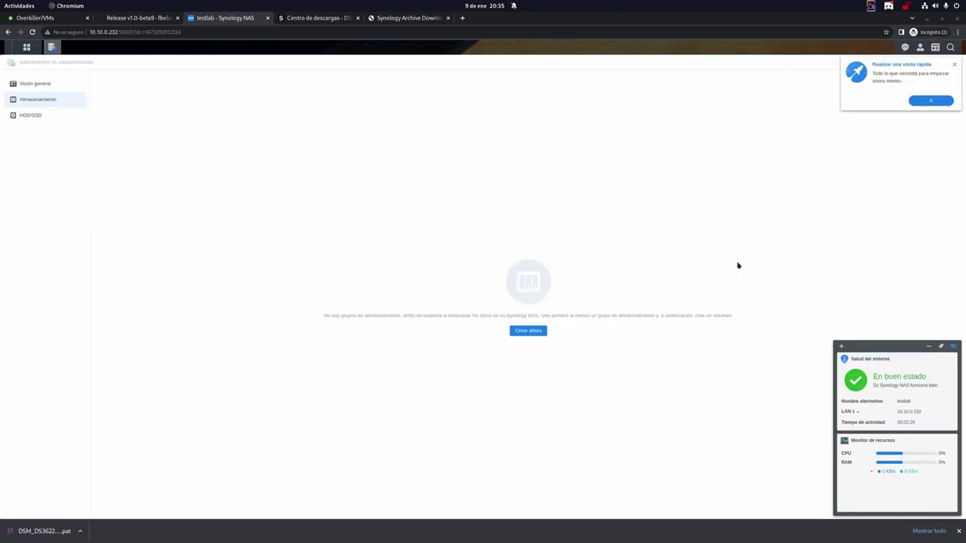
Dismiss the quick tour offer and acknowledge the DSM Help tip on the desktop.
click(956, 64)
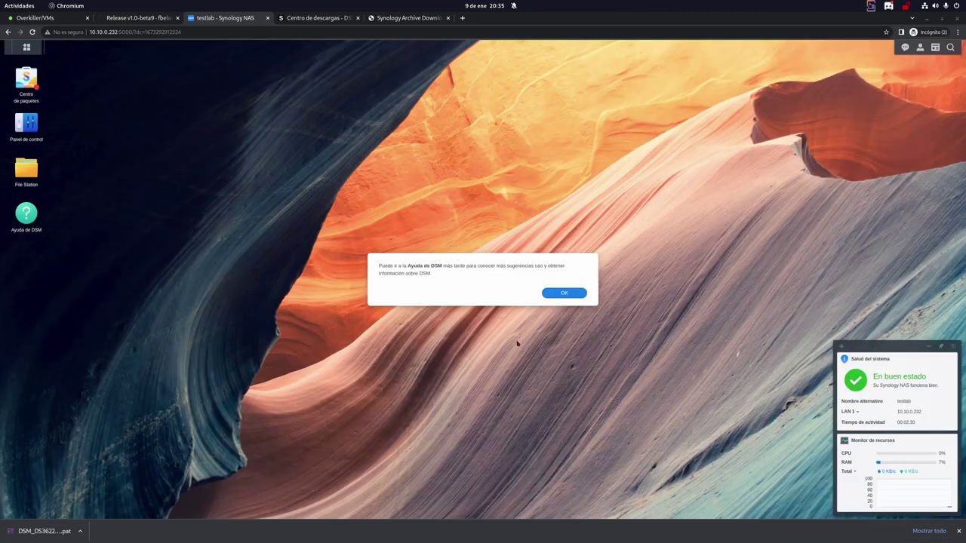
click(566, 294)
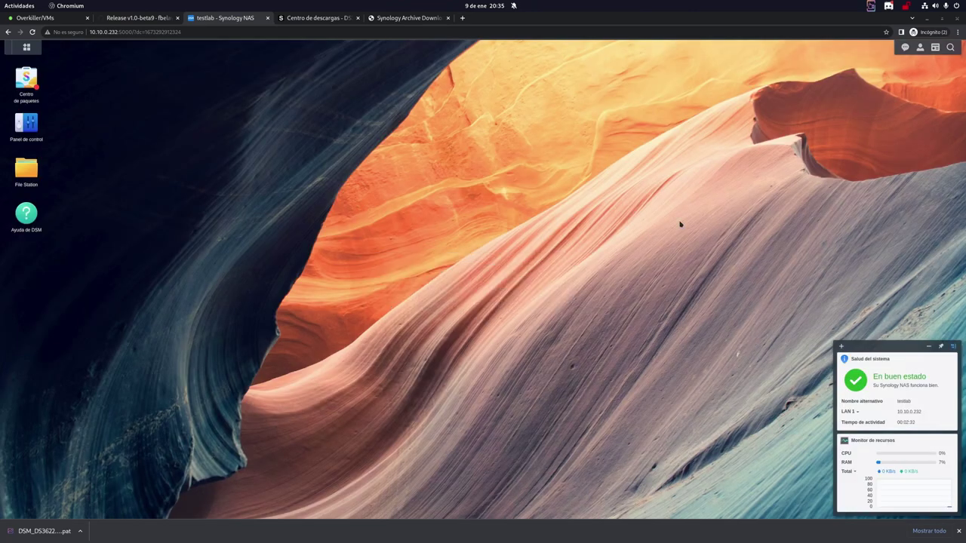